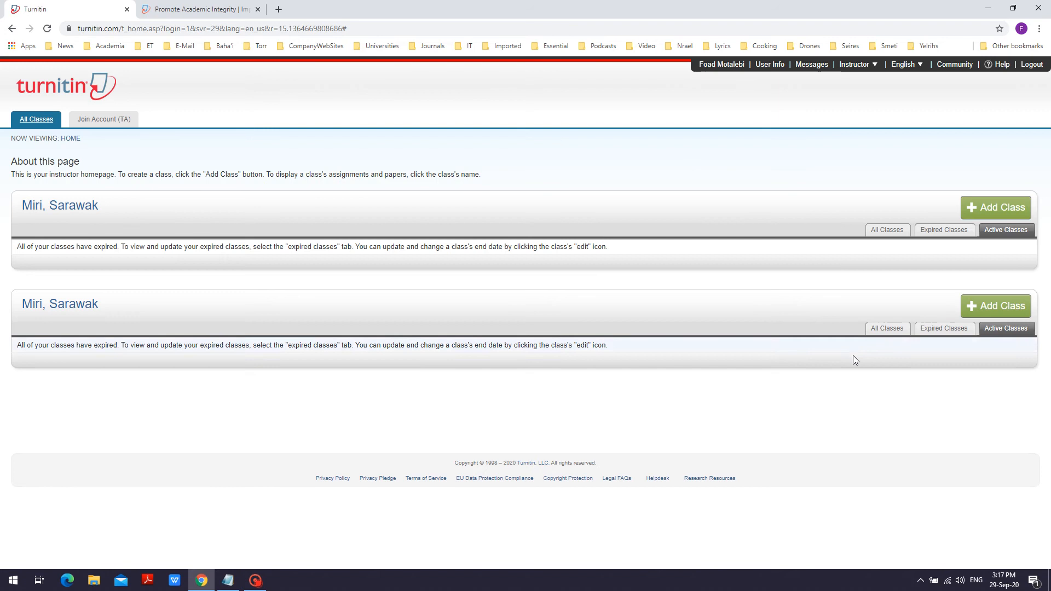
Step: Start a new class in the second account with class type Standard, name it Temp, and enter the class enrollment key
{"action": "left_click", "coordinate": [1001, 313]}
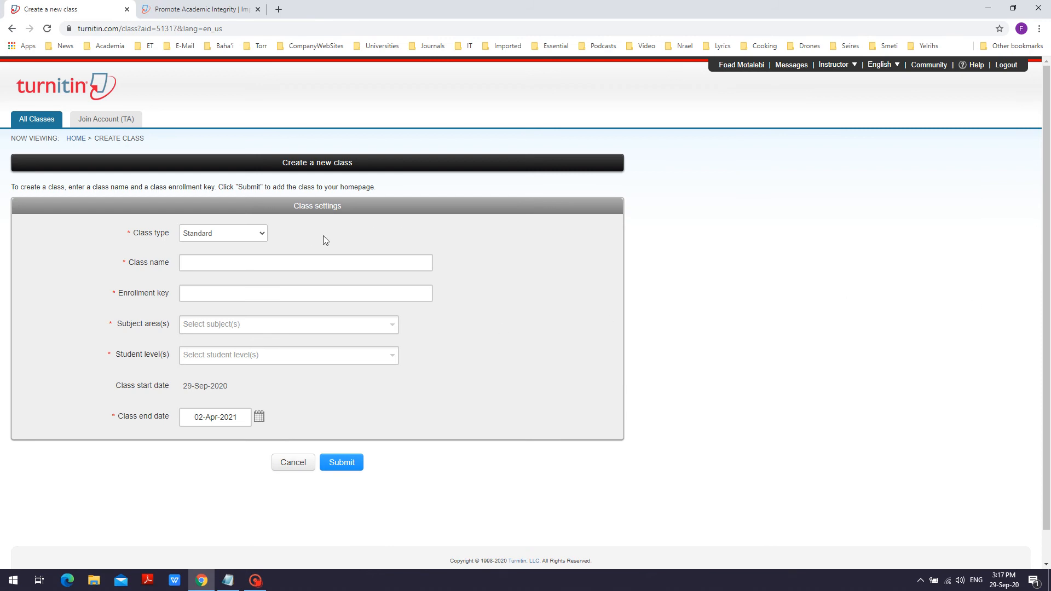
{"action": "left_click", "coordinate": [263, 235]}
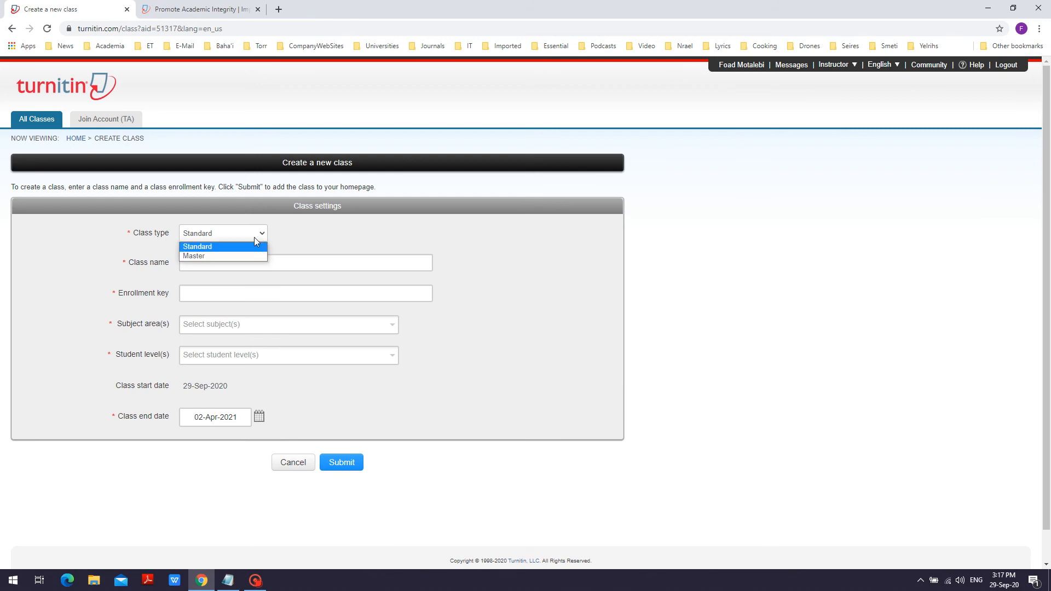
{"action": "left_click", "coordinate": [251, 247]}
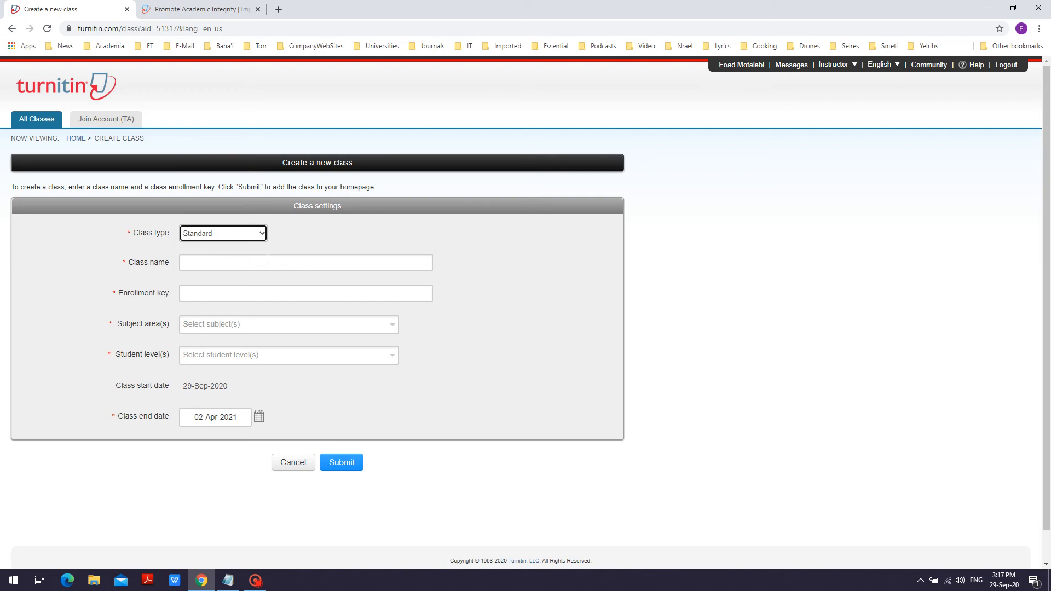
{"action": "left_click", "coordinate": [278, 262]}
{"action": "type", "text": "Temp"}
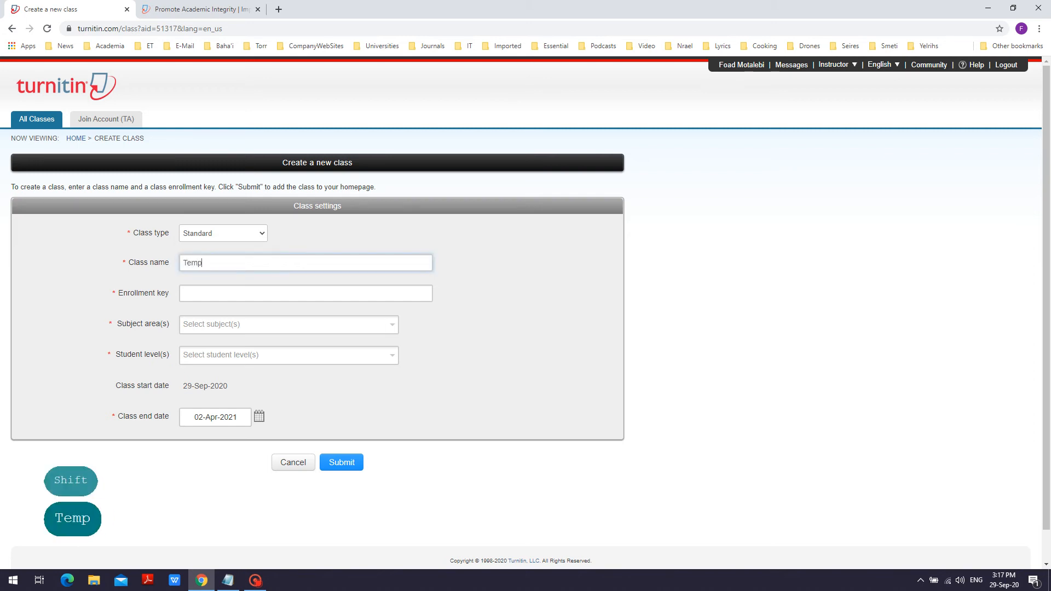
{"action": "left_click", "coordinate": [267, 294]}
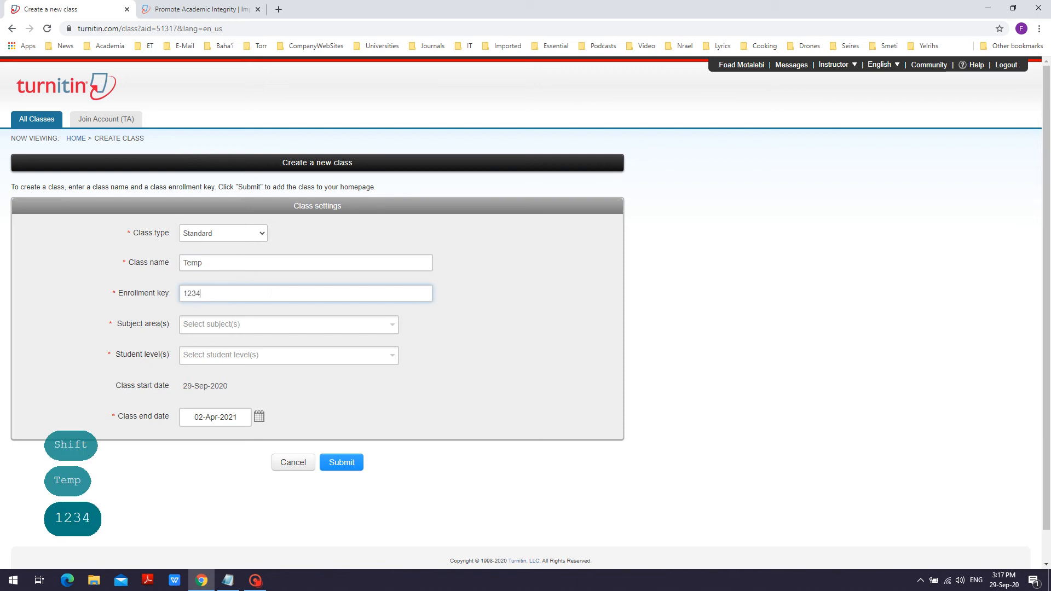
Step: Set the subject area to Computer Science/Programming and the student level to Undergraduate, and submit the new class
{"action": "left_click", "coordinate": [366, 329]}
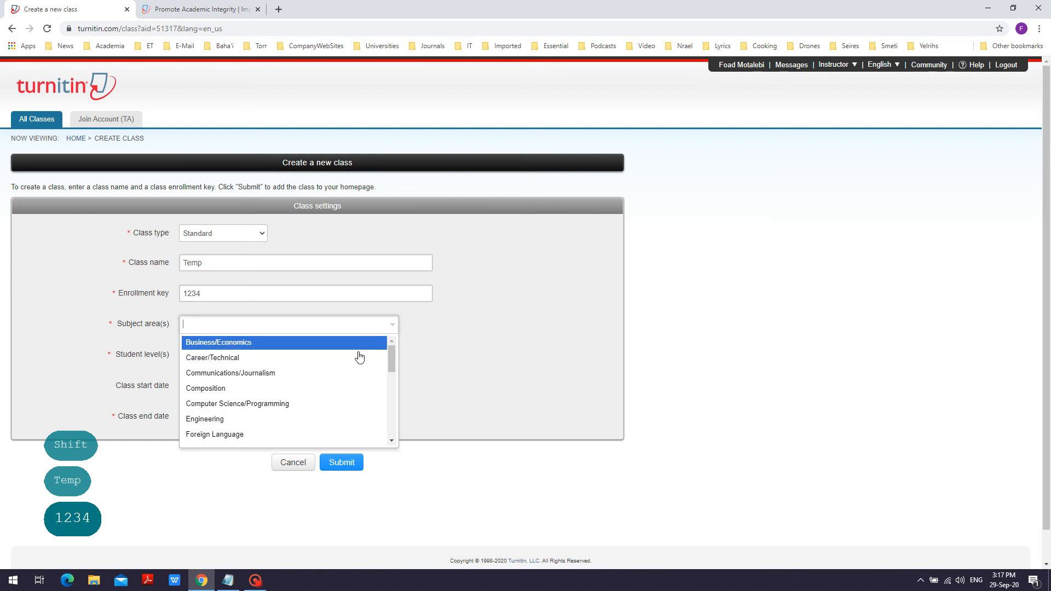
{"action": "left_click", "coordinate": [336, 404]}
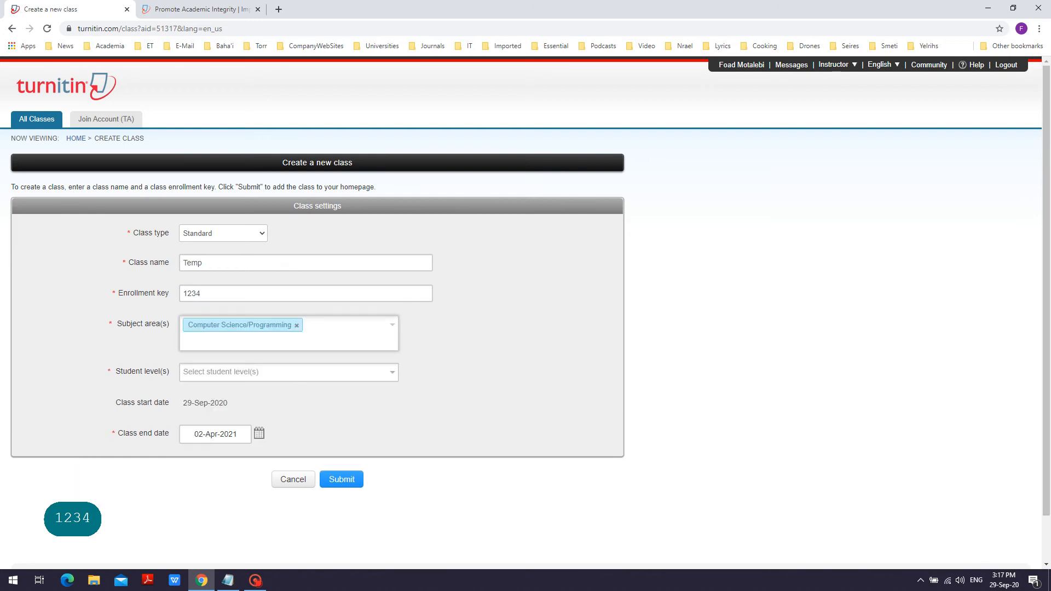
{"action": "left_click", "coordinate": [390, 373]}
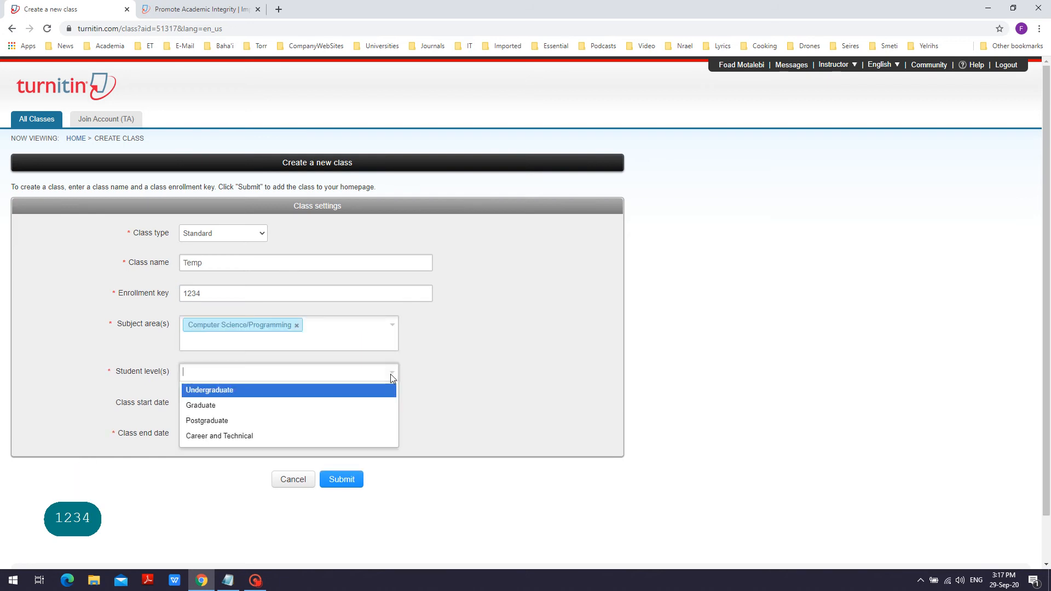
{"action": "left_click", "coordinate": [362, 391]}
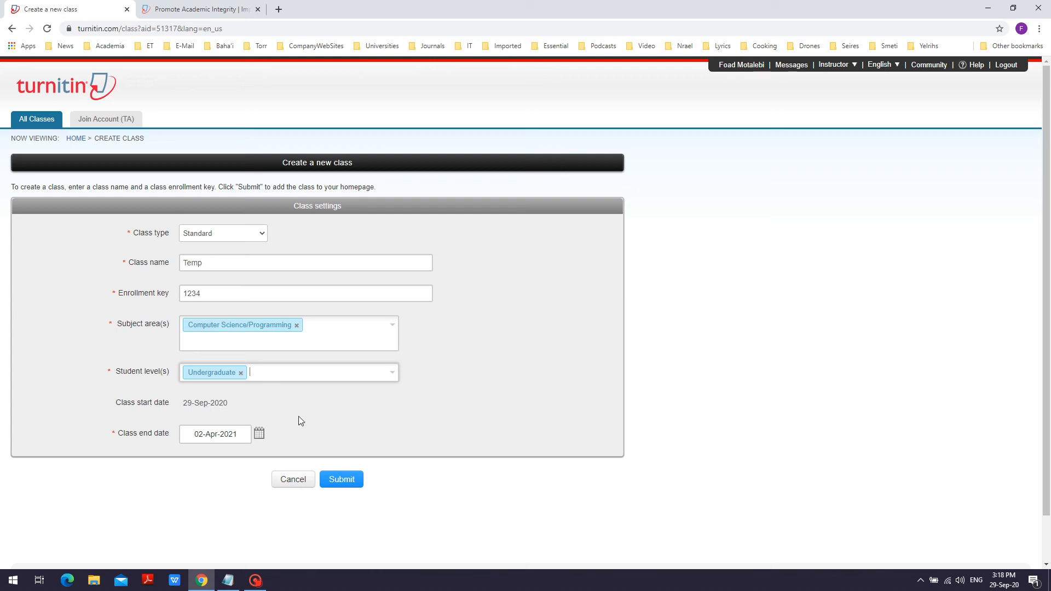
{"action": "left_click", "coordinate": [336, 475]}
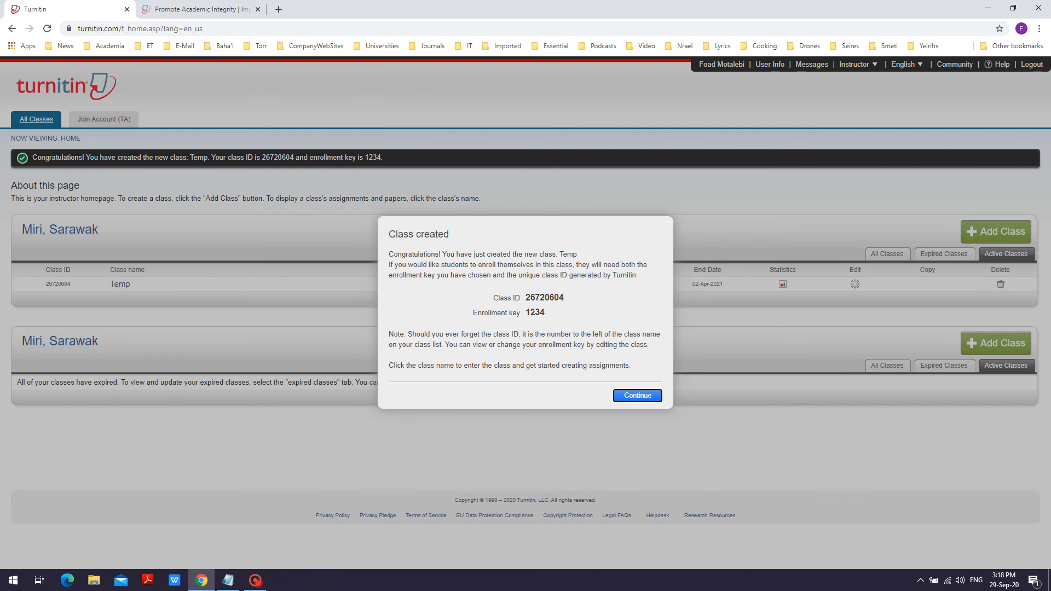
Step: Copy the new class's ID from the confirmation dialog into the Class ID line of the Notepad document
{"action": "left_click_drag", "start_coordinate": [526, 297], "coordinate": [563, 297]}
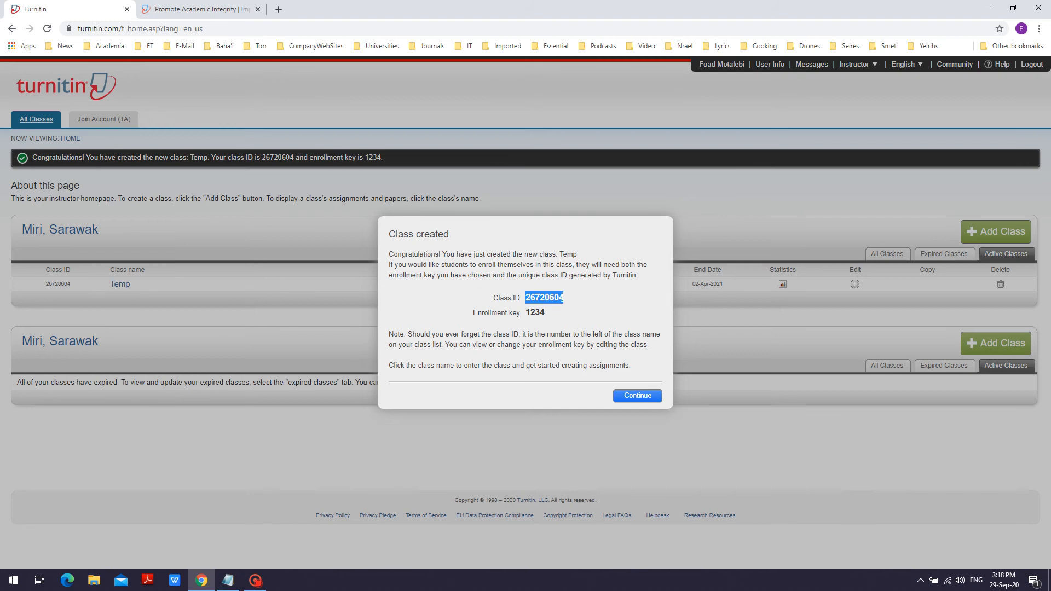
{"action": "key", "text": "ctrl+c"}
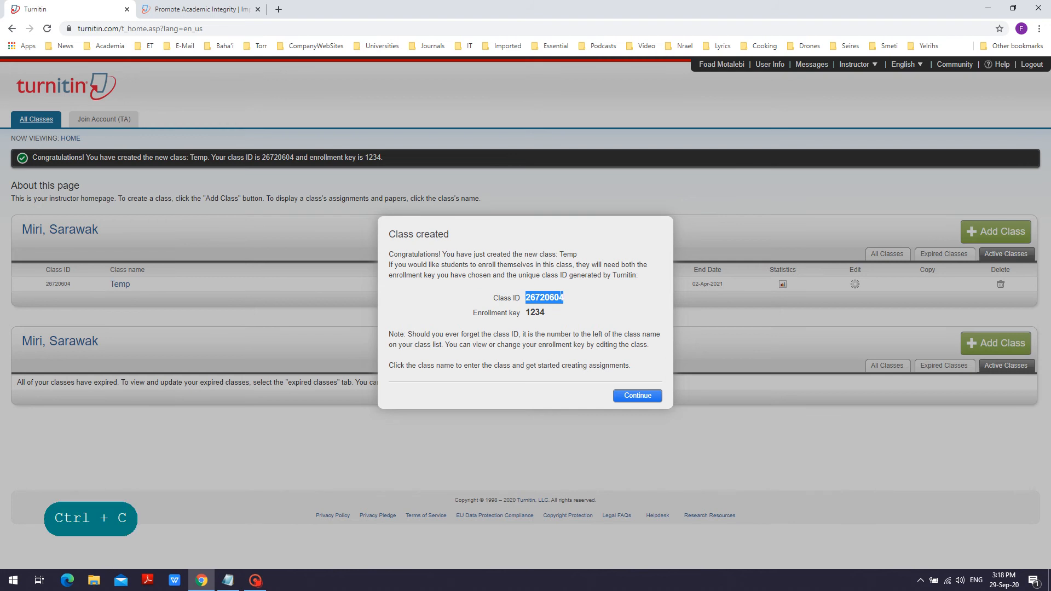
{"action": "key", "text": "alt+Tab"}
{"action": "key", "text": "alt+Tab"}
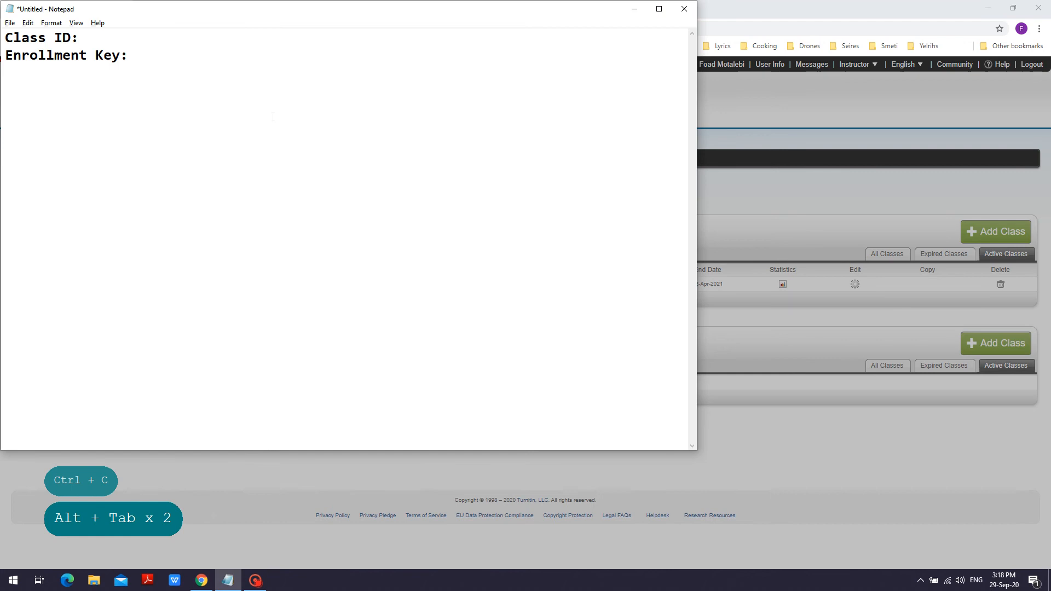
{"action": "key", "text": "ctrl+v"}
Step: Copy the enrollment key from the browser's confirmation dialog and paste it on the Enrollment Key line in Notepad
{"action": "key", "text": "alt+Tab"}
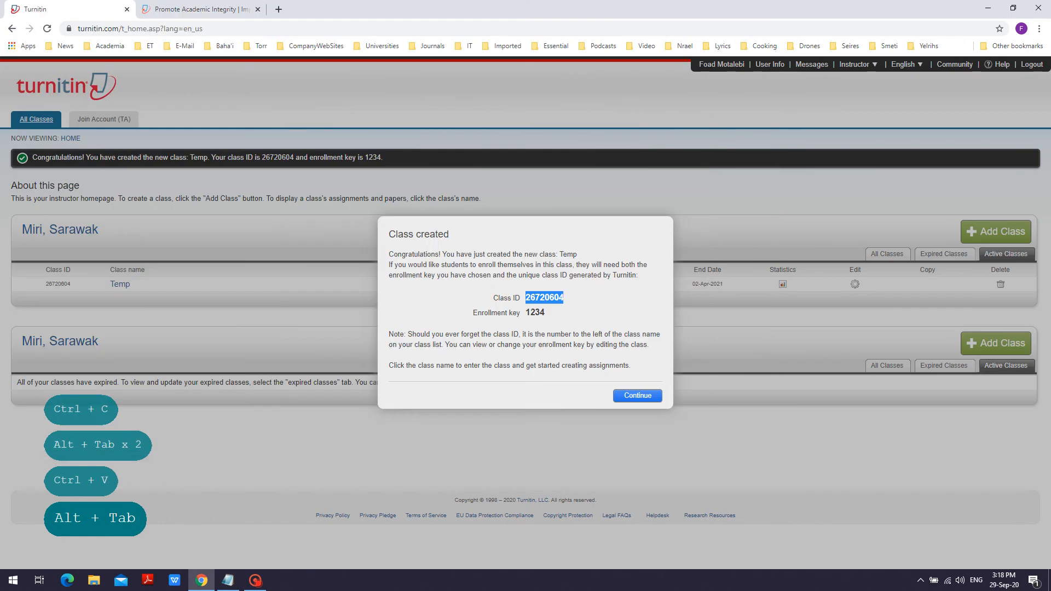
{"action": "left_click_drag", "start_coordinate": [525, 313], "coordinate": [545, 313]}
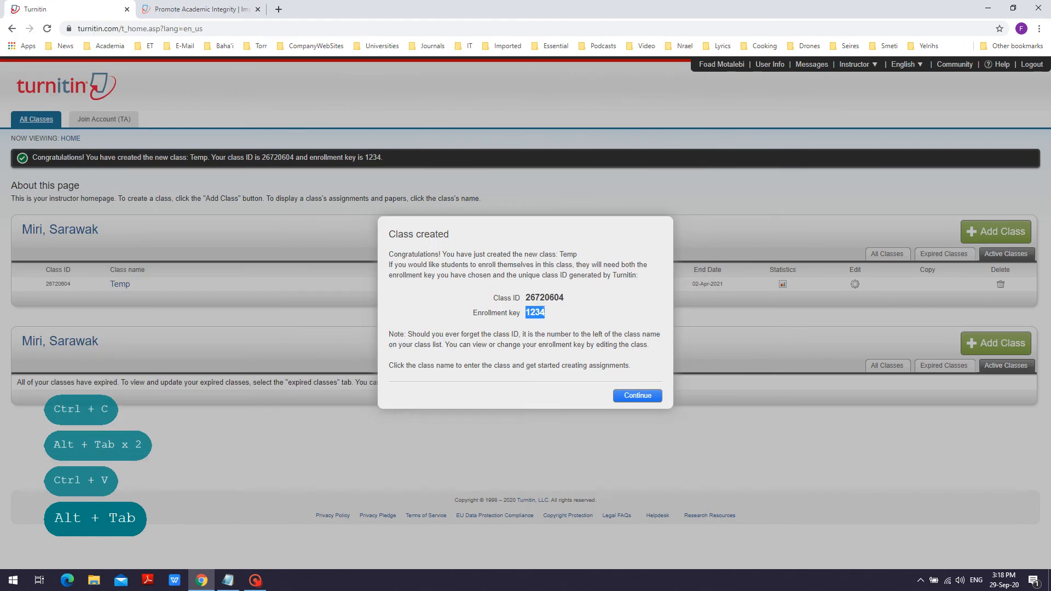
{"action": "key", "text": "ctrl+c"}
{"action": "key", "text": "alt+Tab"}
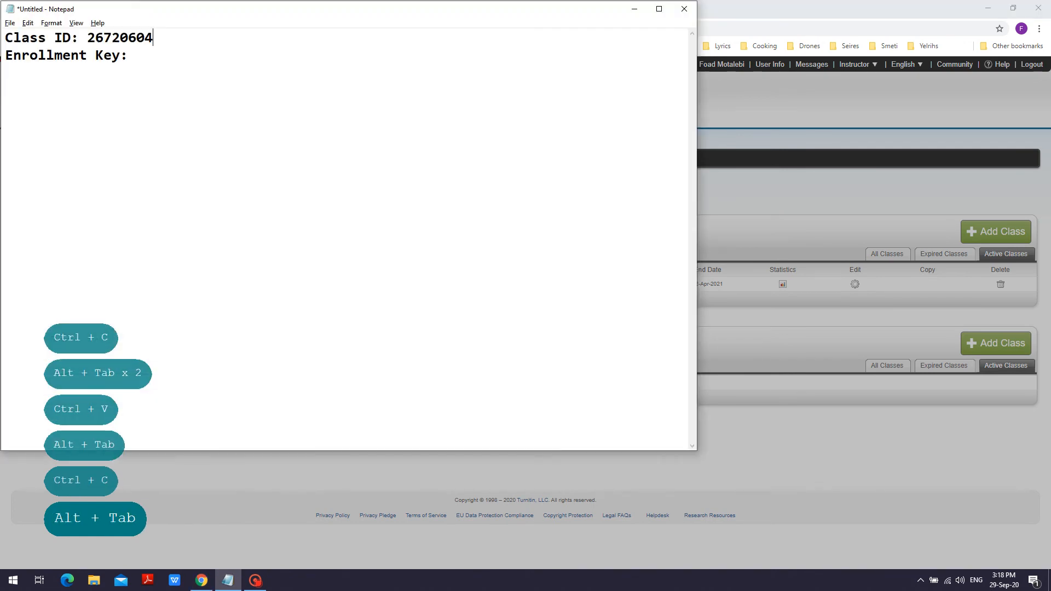
{"action": "left_click", "coordinate": [136, 55]}
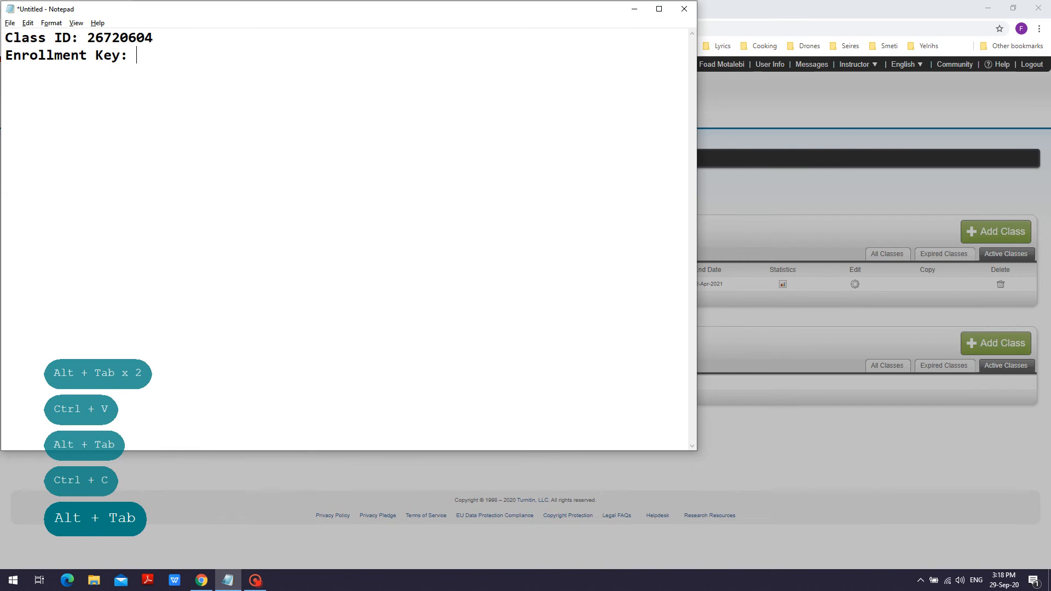
{"action": "key", "text": "ctrl+v"}
Step: Switch back to Turnitin in the browser, dismiss the class confirmation dialog, and open the Temp class
{"action": "key", "text": "alt+Tab"}
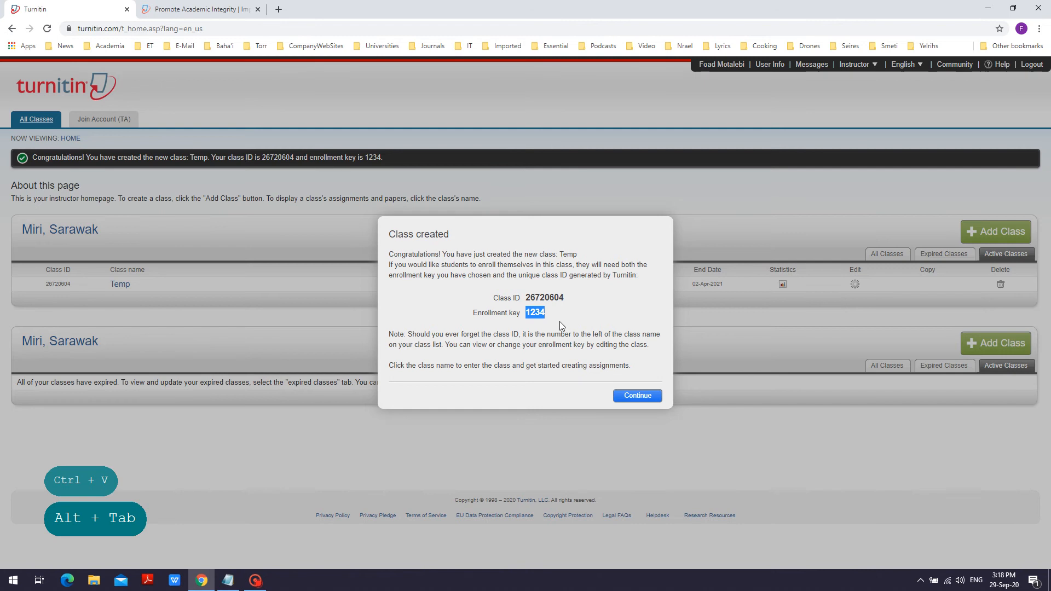
{"action": "left_click", "coordinate": [637, 397]}
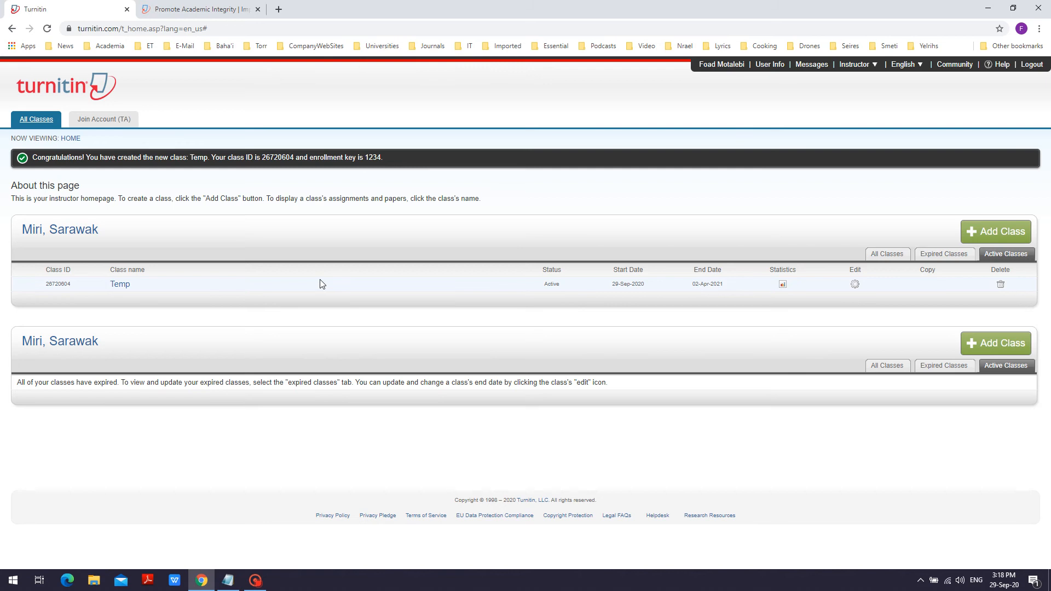
{"action": "left_click", "coordinate": [120, 284]}
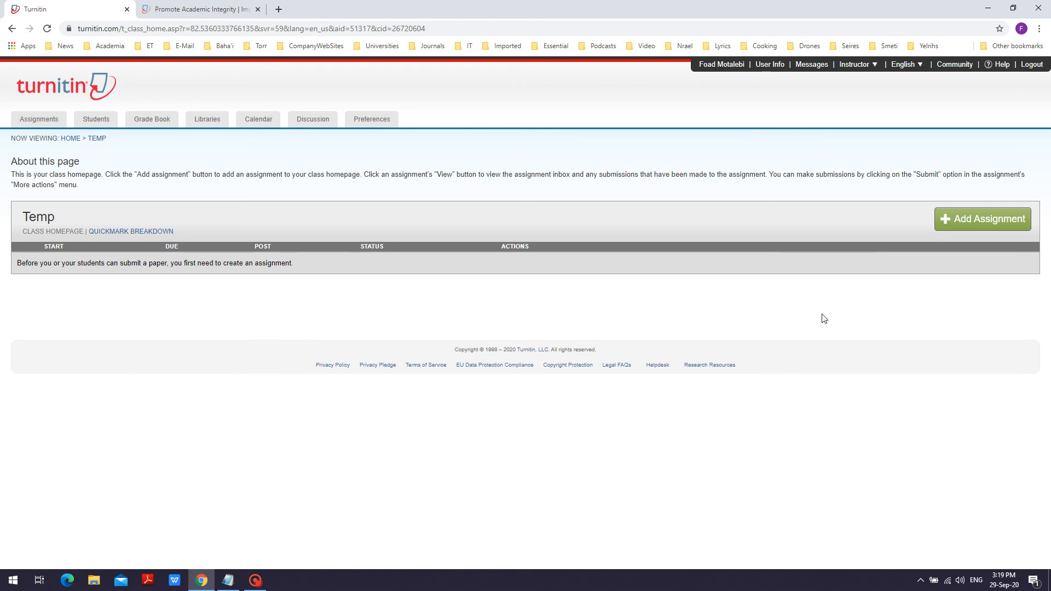
Step: Add a new assignment to the class with the title "Assignment 1", leaving the point value blank
{"action": "left_click", "coordinate": [979, 221]}
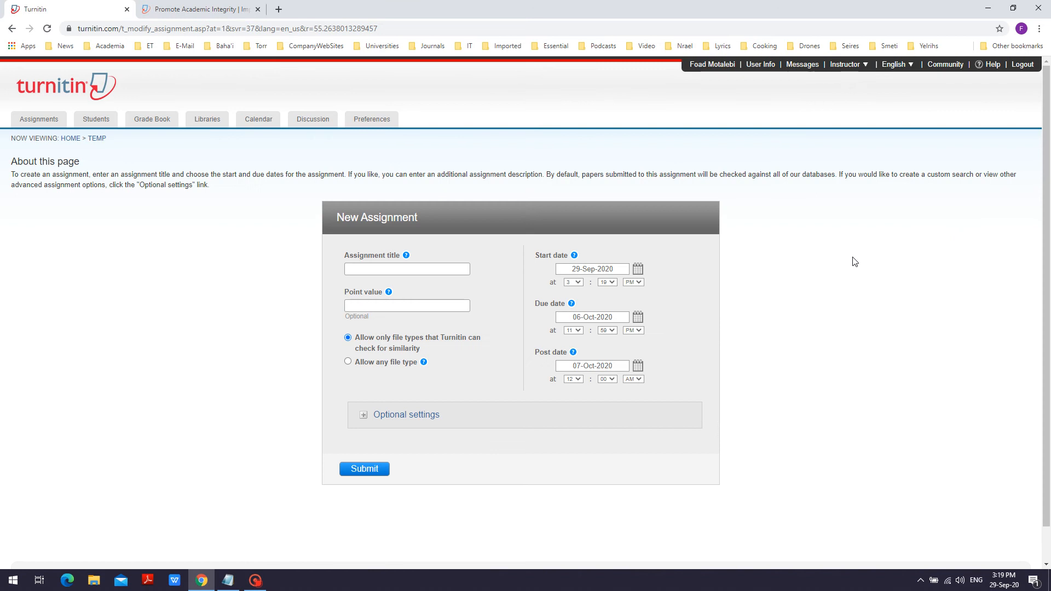
{"action": "left_click", "coordinate": [388, 269]}
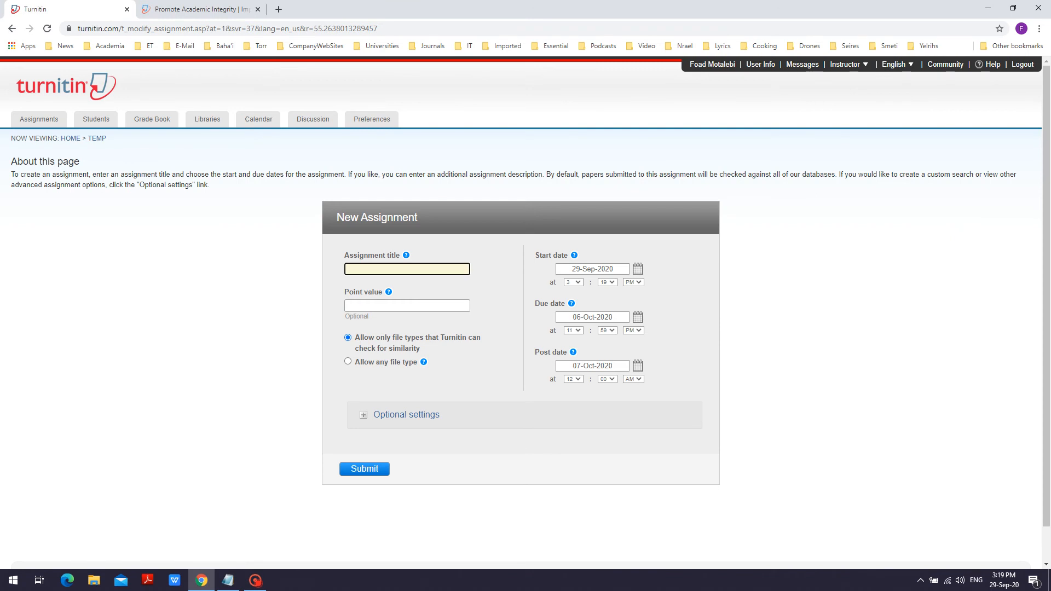
{"action": "type", "text": "Assiu"}
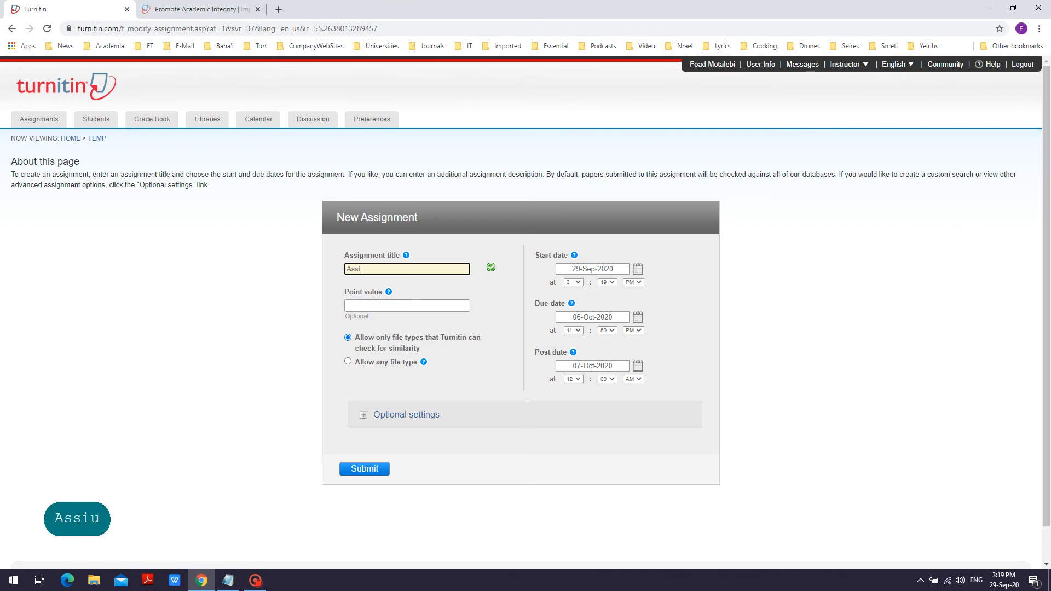
{"action": "key", "text": "BackSpace"}
{"action": "type", "text": "gnme"}
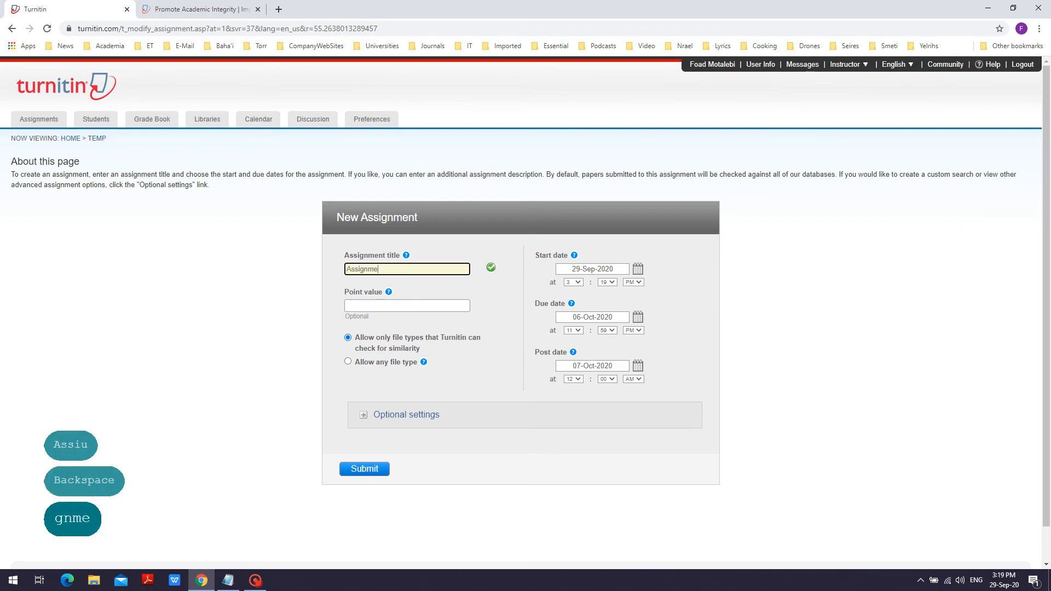
{"action": "type", "text": "nt 1`"}
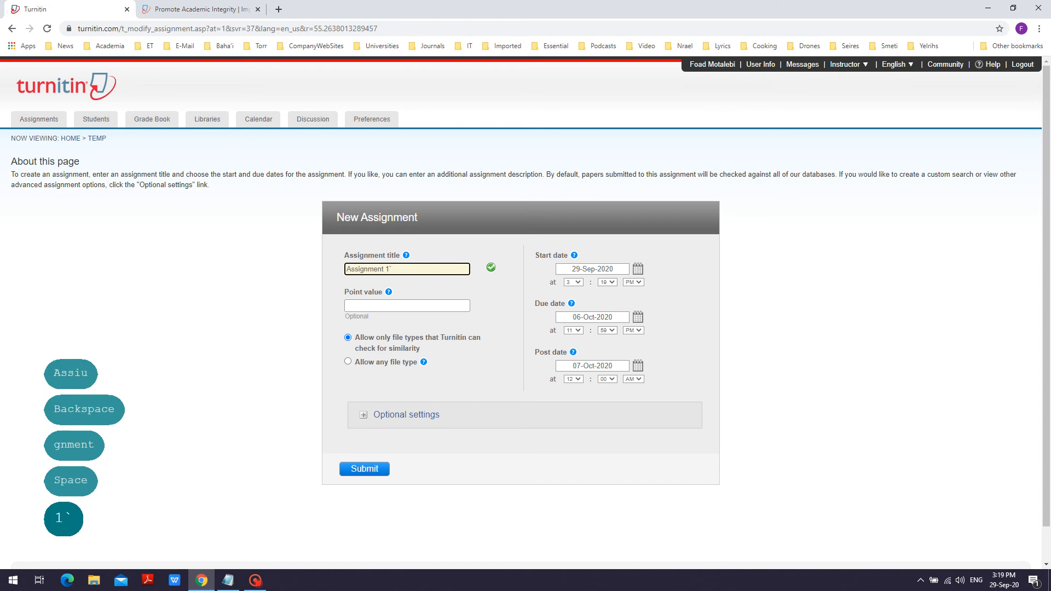
{"action": "key", "text": "BackSpace"}
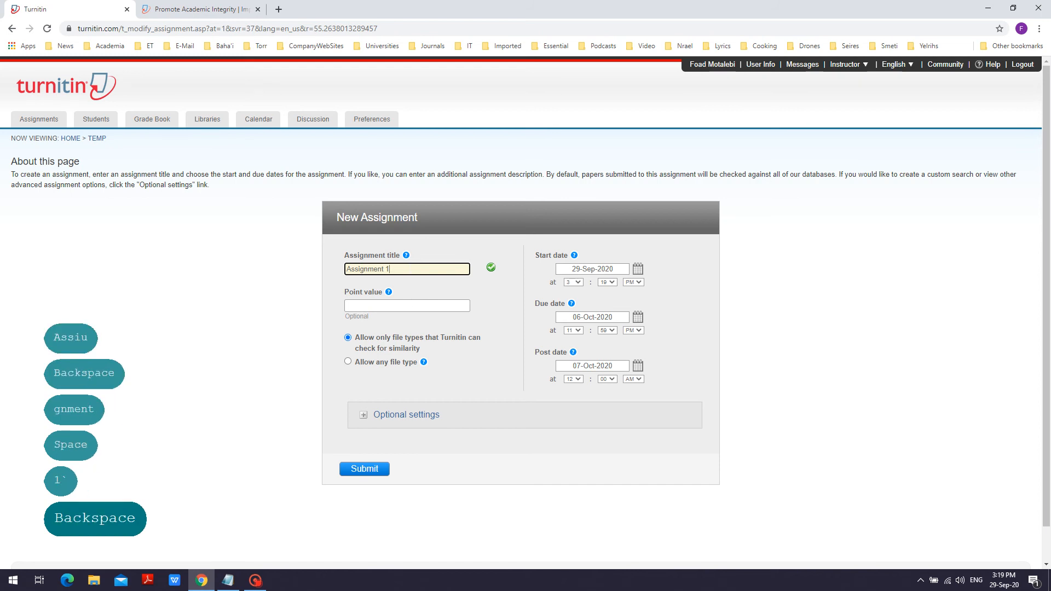
{"action": "left_click", "coordinate": [368, 306]}
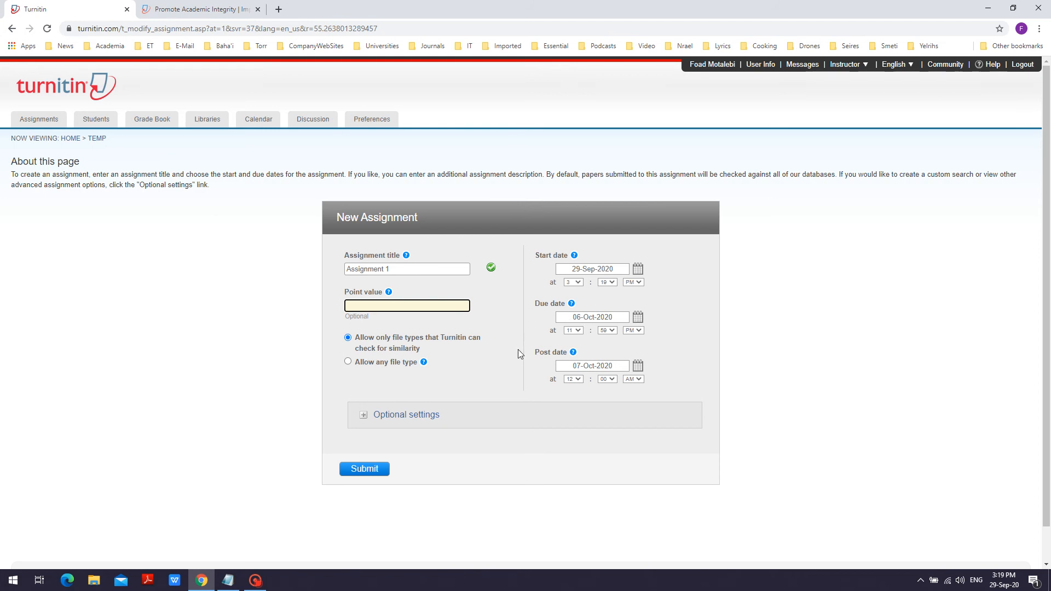
Step: Expand the assignment's optional settings and choose "immediately (can overwrite reports until due date)" for generating Similarity Reports for student submissions
{"action": "mouse_move", "coordinate": [572, 354]}
{"action": "left_click", "coordinate": [363, 416]}
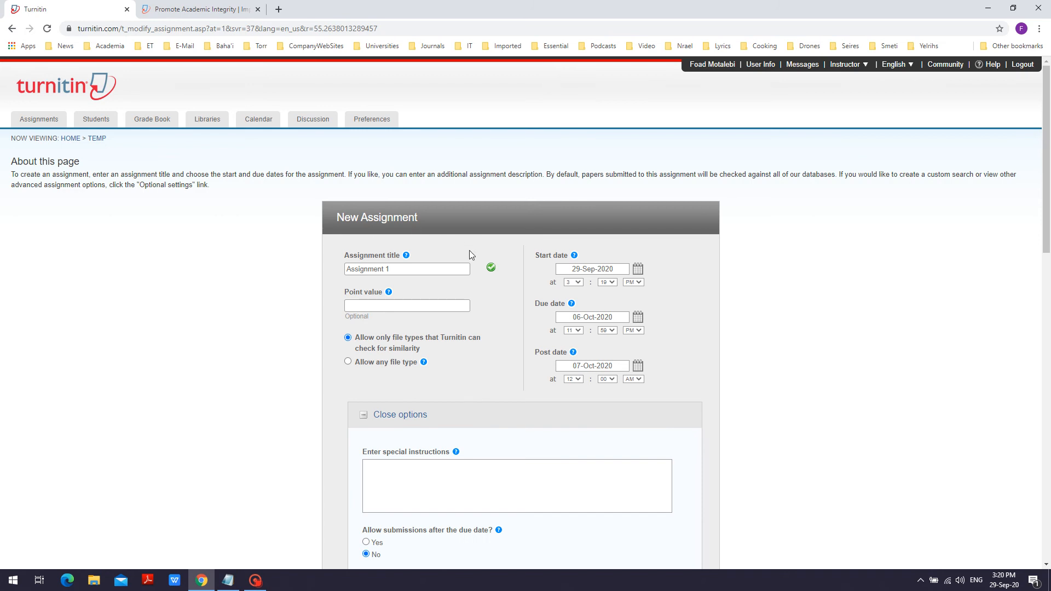
{"action": "scroll", "coordinate": [509, 321], "scroll_direction": "down", "scroll_amount": 3}
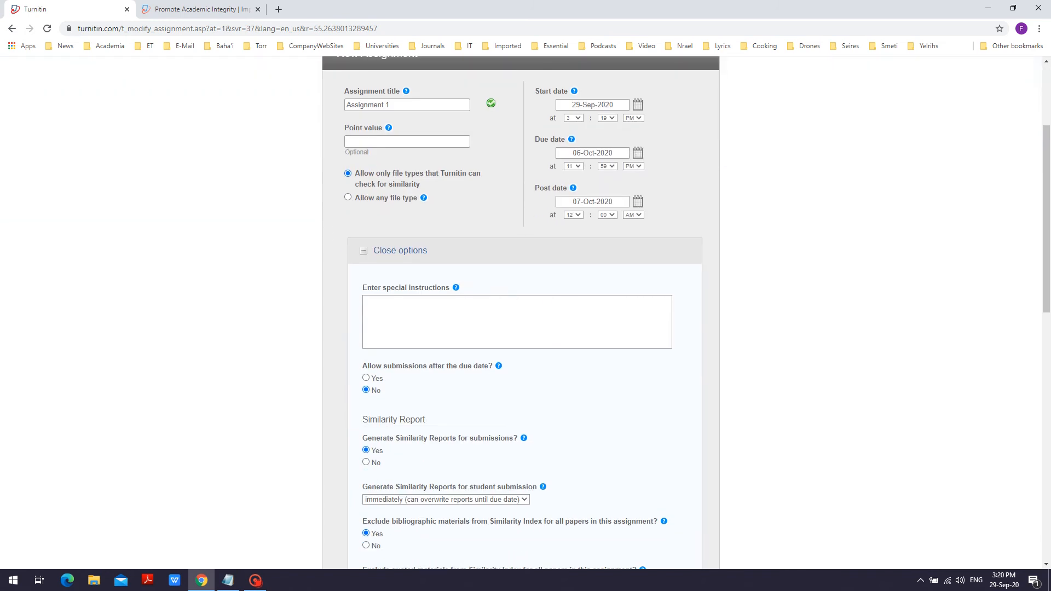
{"action": "scroll", "coordinate": [421, 293], "scroll_direction": "down", "scroll_amount": 2}
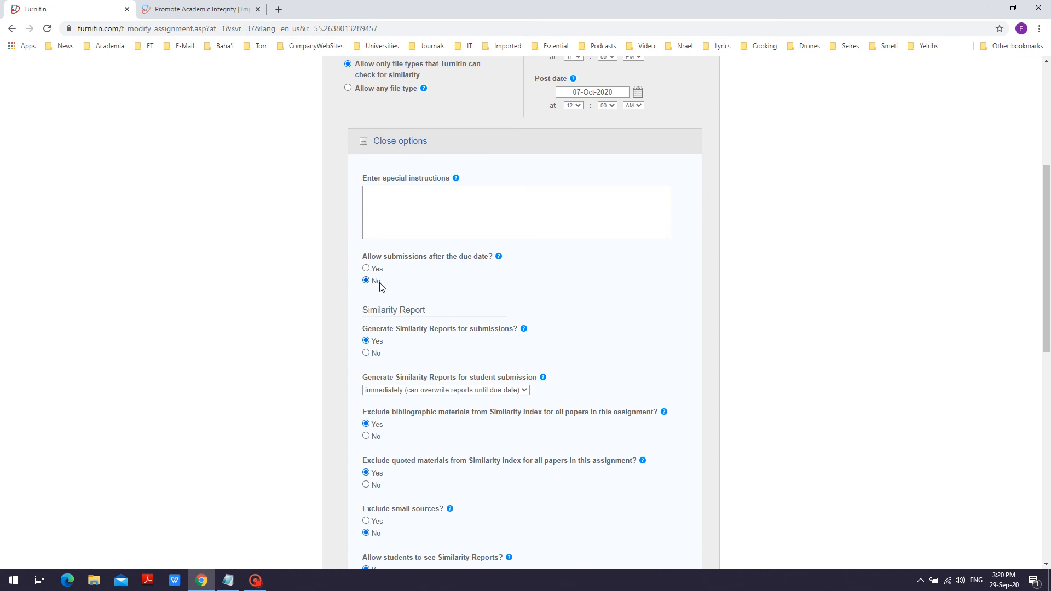
{"action": "scroll", "coordinate": [491, 307], "scroll_direction": "down", "scroll_amount": 3}
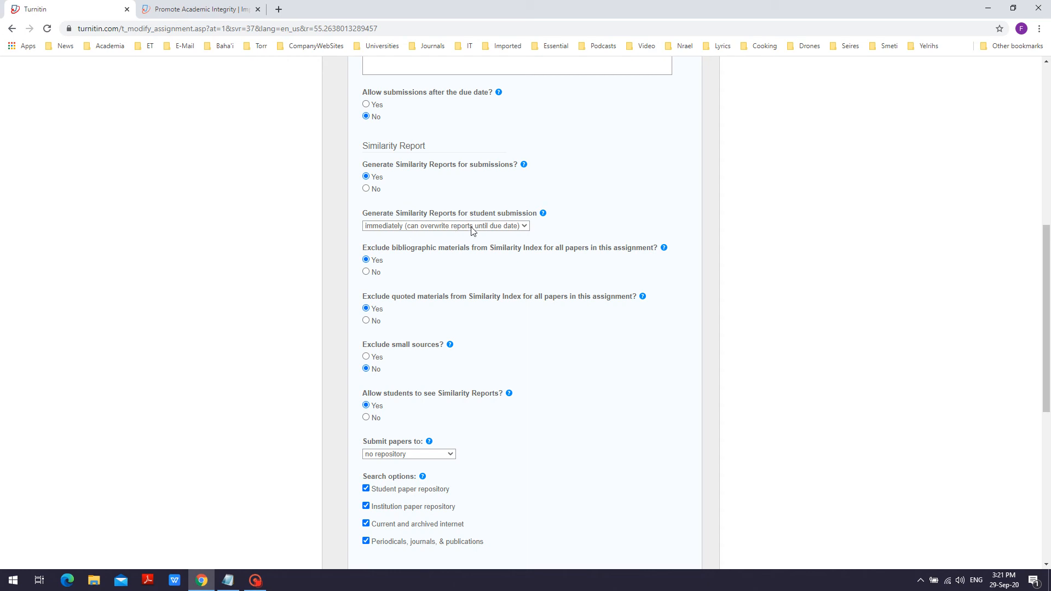
{"action": "left_click", "coordinate": [527, 228]}
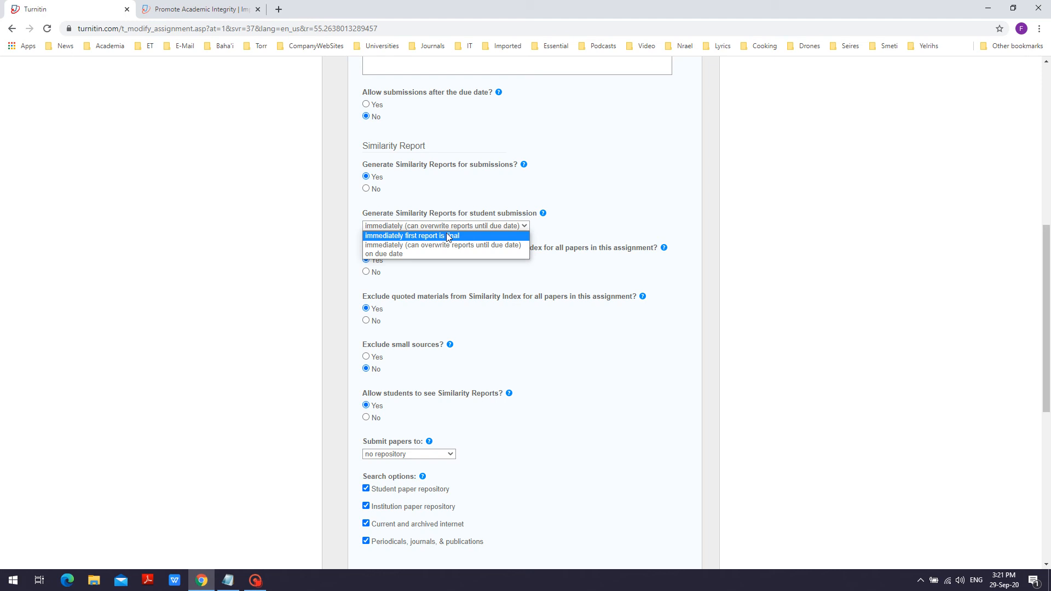
{"action": "left_click", "coordinate": [435, 246]}
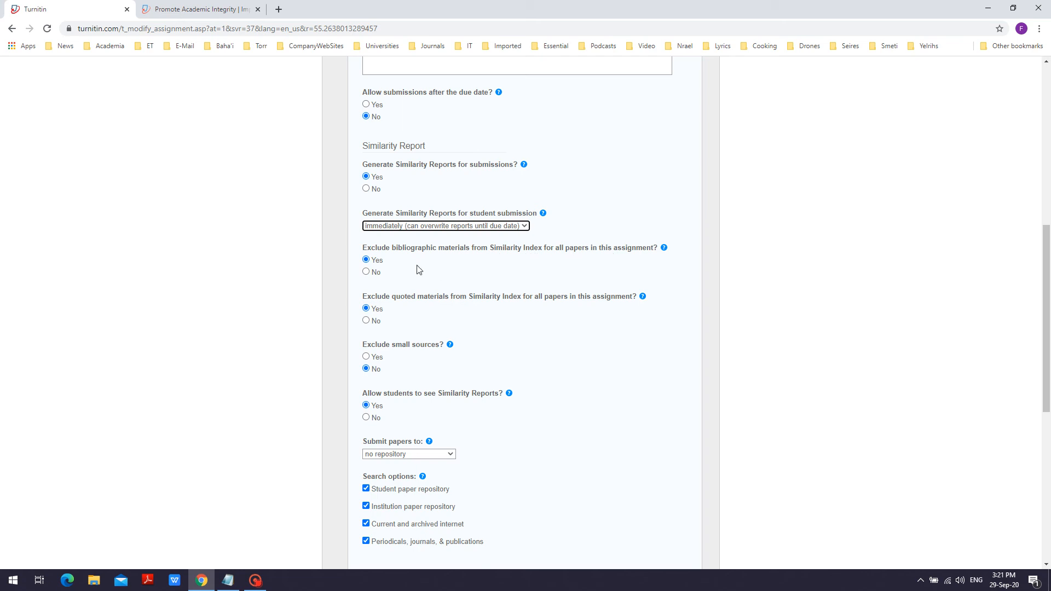
{"action": "scroll", "coordinate": [410, 270], "scroll_direction": "down", "scroll_amount": 2}
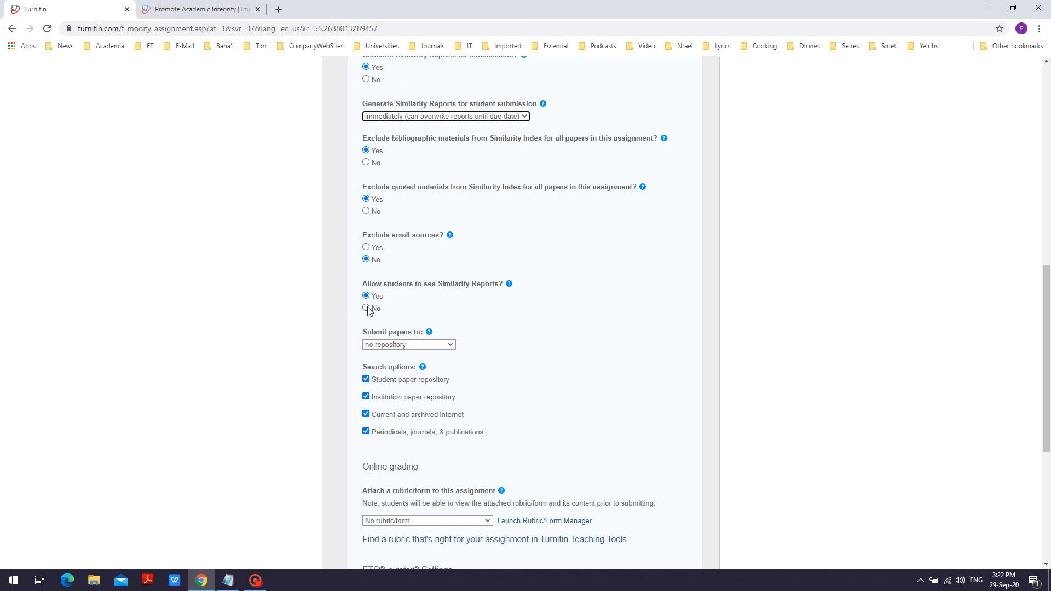
Step: Set the assignment's Submit papers to option to "standard paper repository"
{"action": "scroll", "coordinate": [476, 312], "scroll_direction": "down", "scroll_amount": 2}
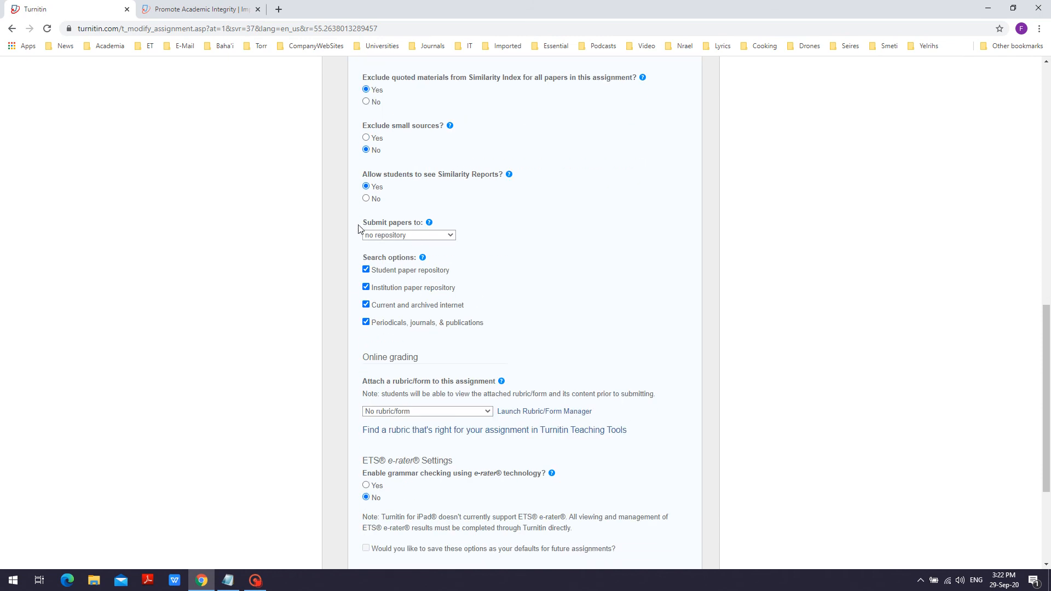
{"action": "mouse_move", "coordinate": [428, 224]}
{"action": "left_click", "coordinate": [451, 240]}
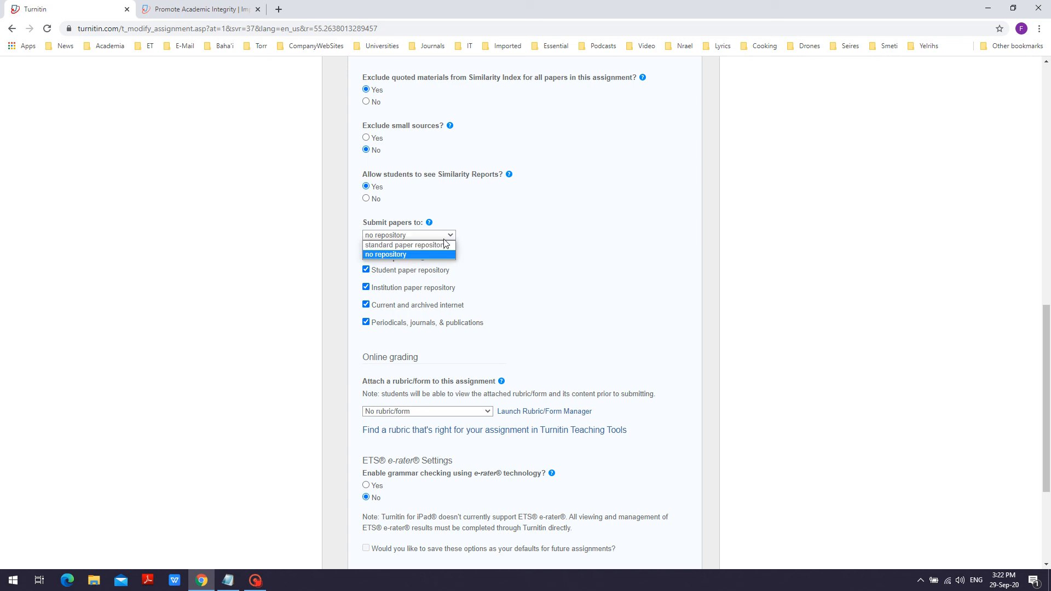
{"action": "left_click", "coordinate": [441, 248]}
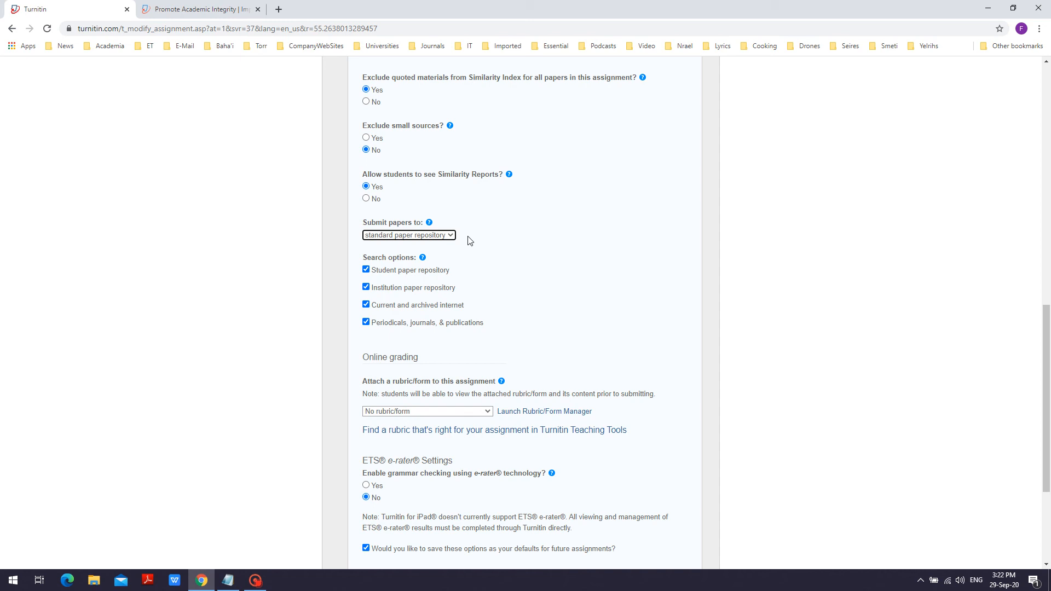
{"action": "left_click", "coordinate": [451, 236]}
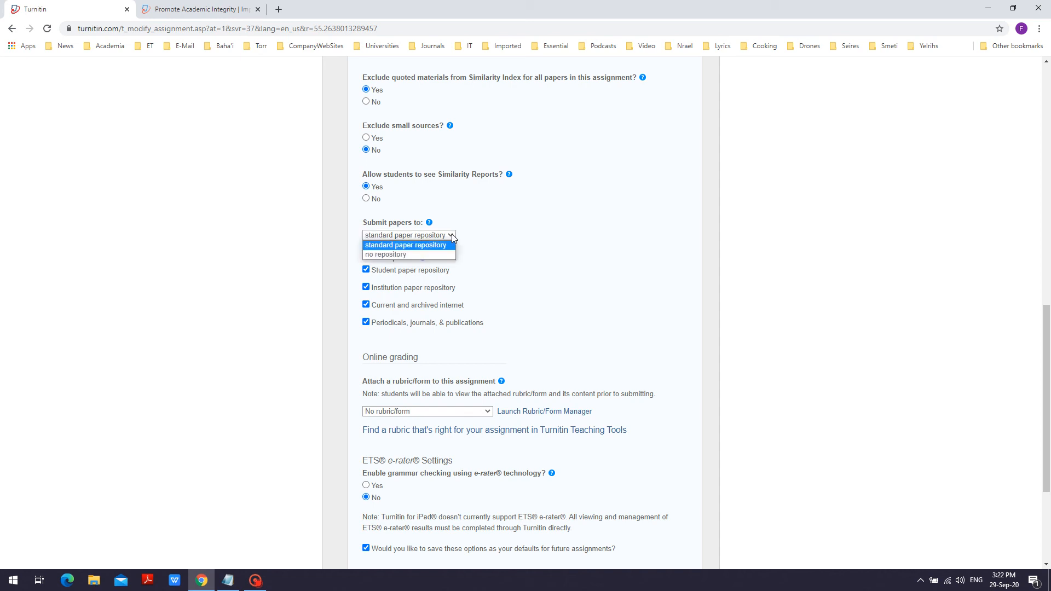
{"action": "left_click", "coordinate": [446, 245]}
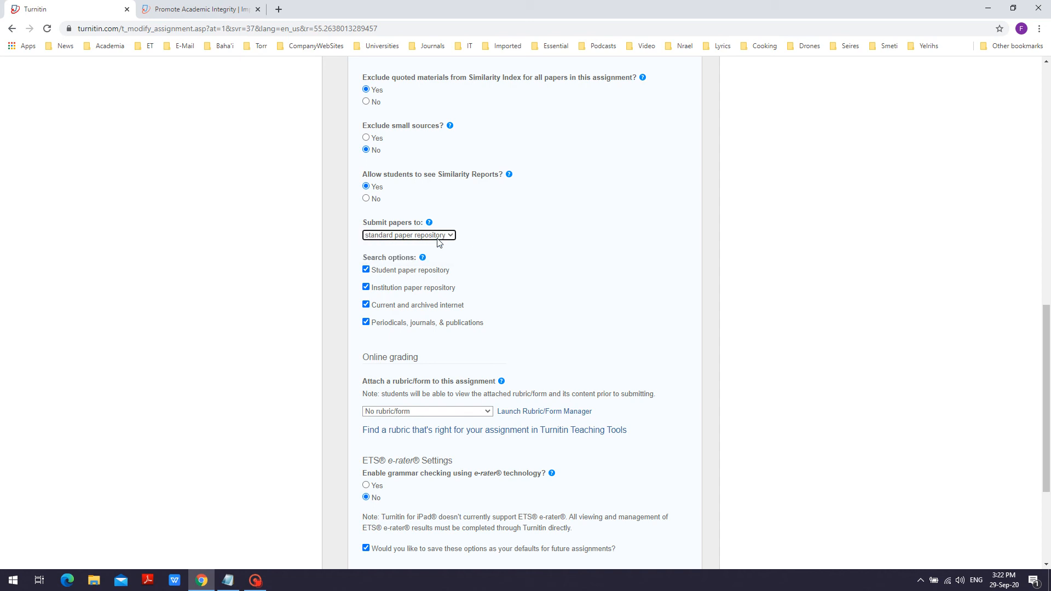
Step: Set Generate Similarity Reports for student submission to "immediately first report is final"
{"action": "scroll", "coordinate": [505, 250], "scroll_direction": "up", "scroll_amount": 4}
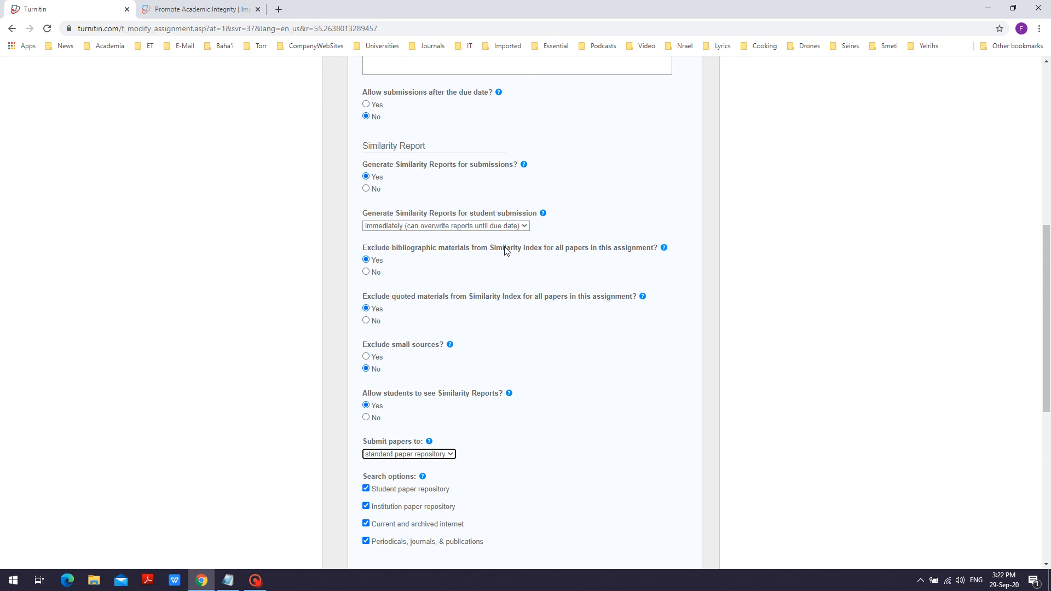
{"action": "left_click", "coordinate": [523, 226]}
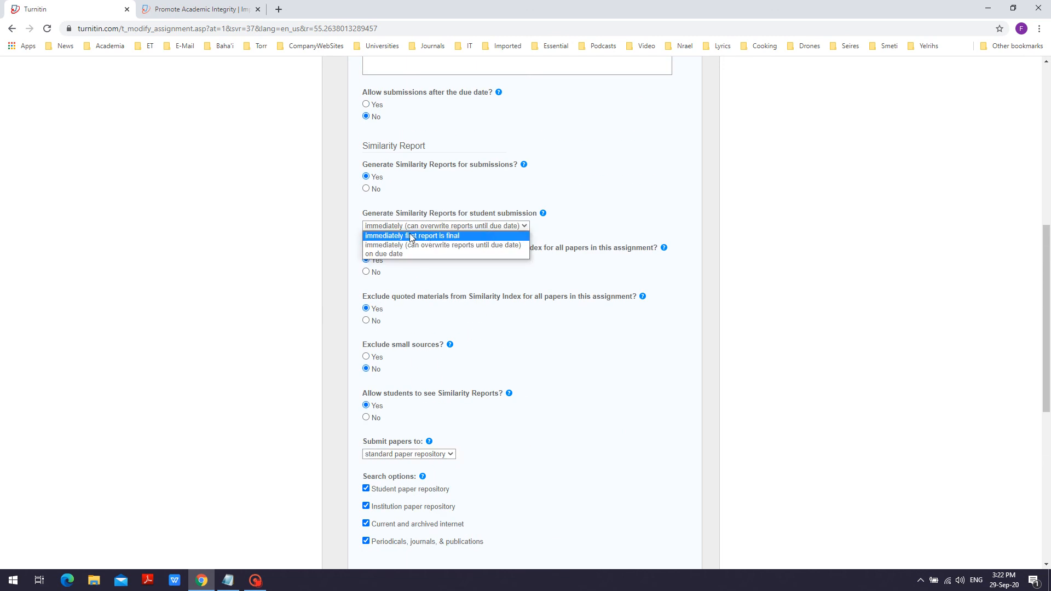
{"action": "left_click", "coordinate": [427, 239]}
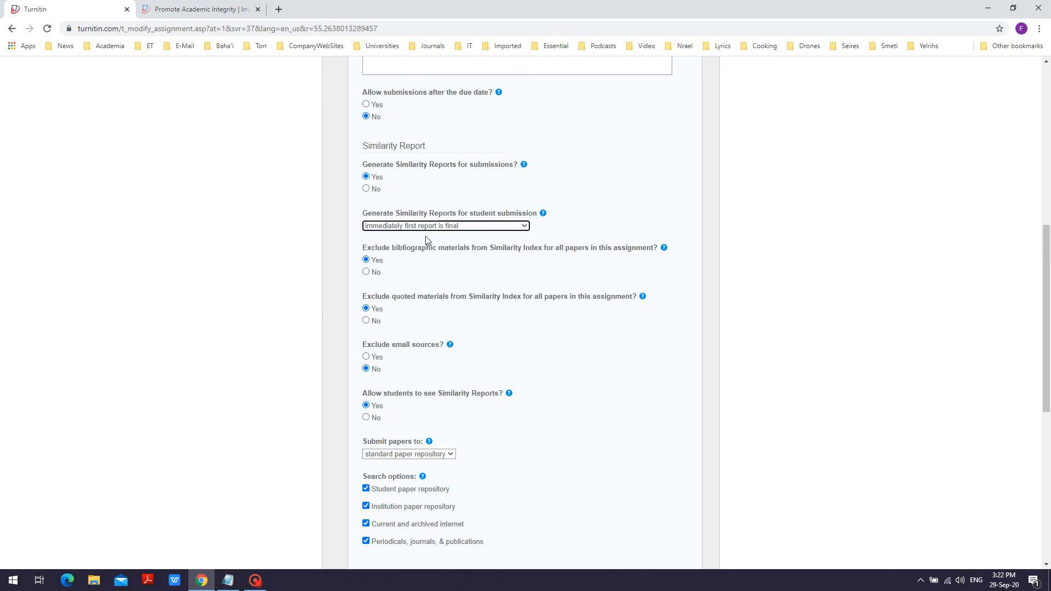
Step: Set student report generation to "immediately (can overwrite reports until due date)" and Submit papers to "no repository"
{"action": "scroll", "coordinate": [506, 290], "scroll_direction": "down", "scroll_amount": 3}
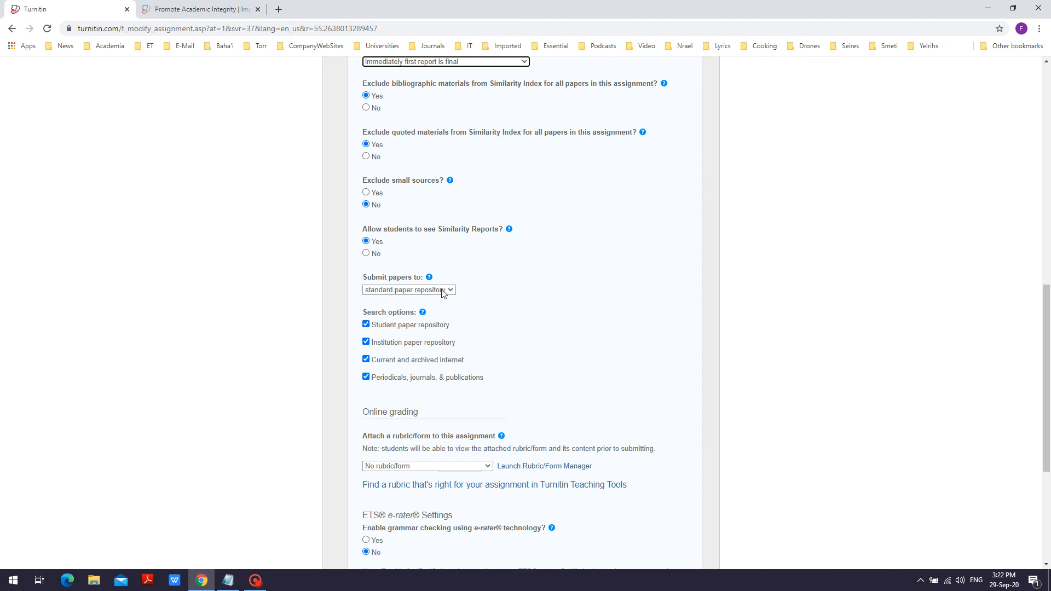
{"action": "scroll", "coordinate": [444, 293], "scroll_direction": "up", "scroll_amount": 1}
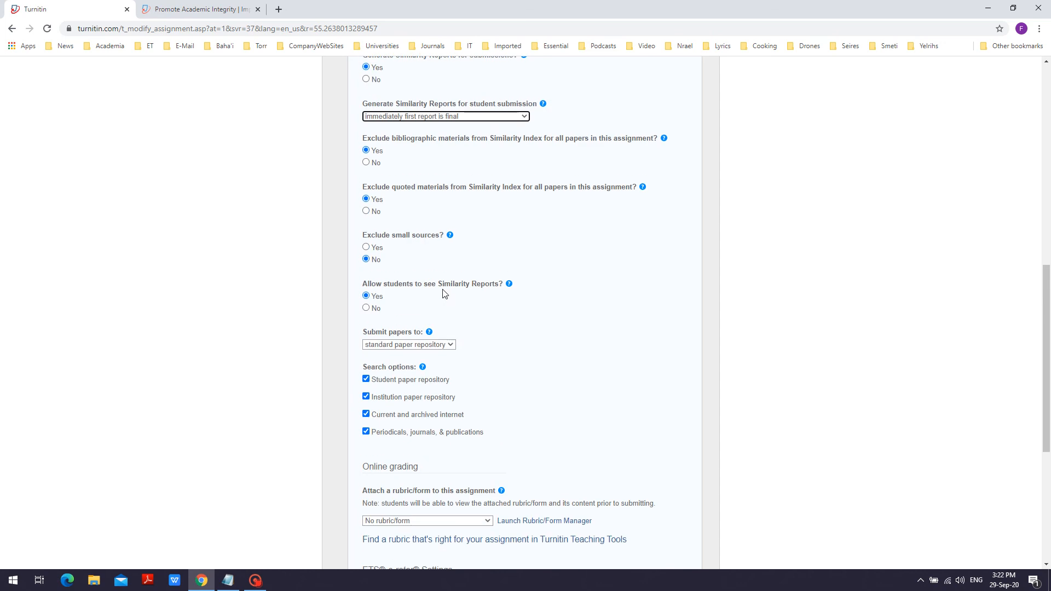
{"action": "left_click", "coordinate": [521, 118]}
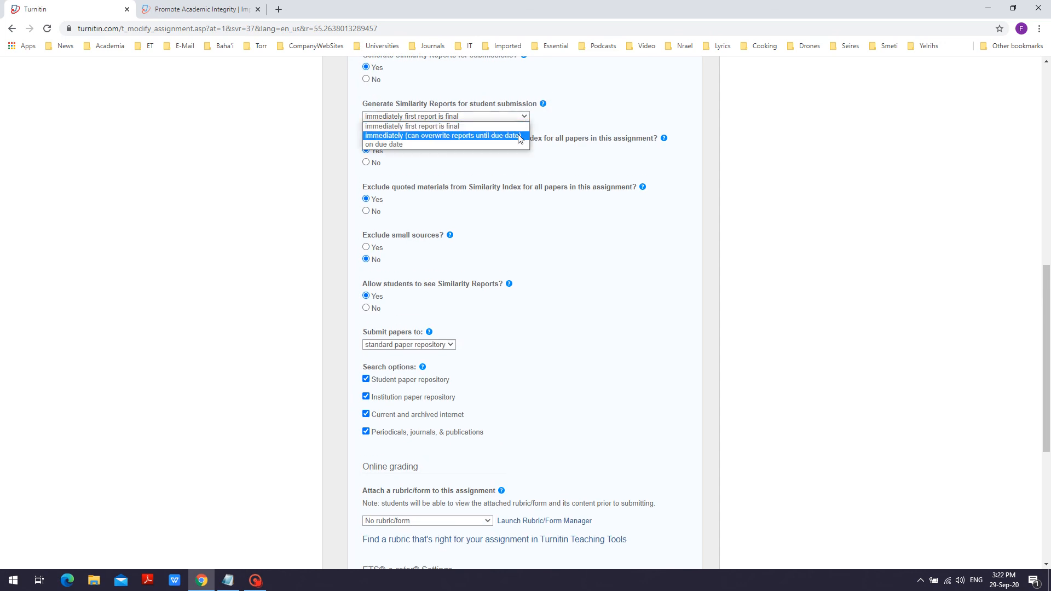
{"action": "left_click", "coordinate": [518, 135]}
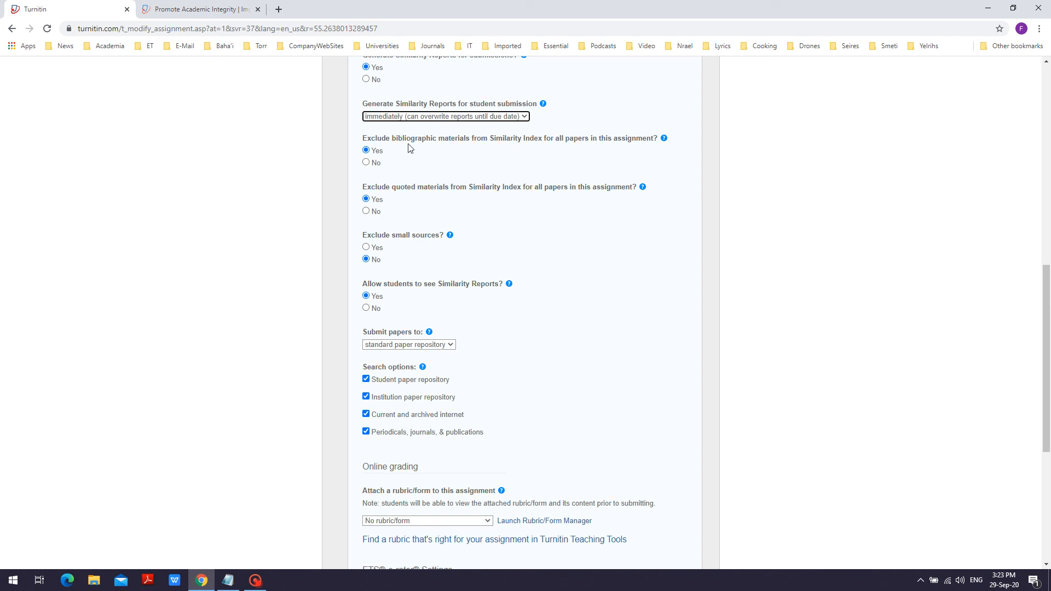
{"action": "left_click", "coordinate": [454, 345]}
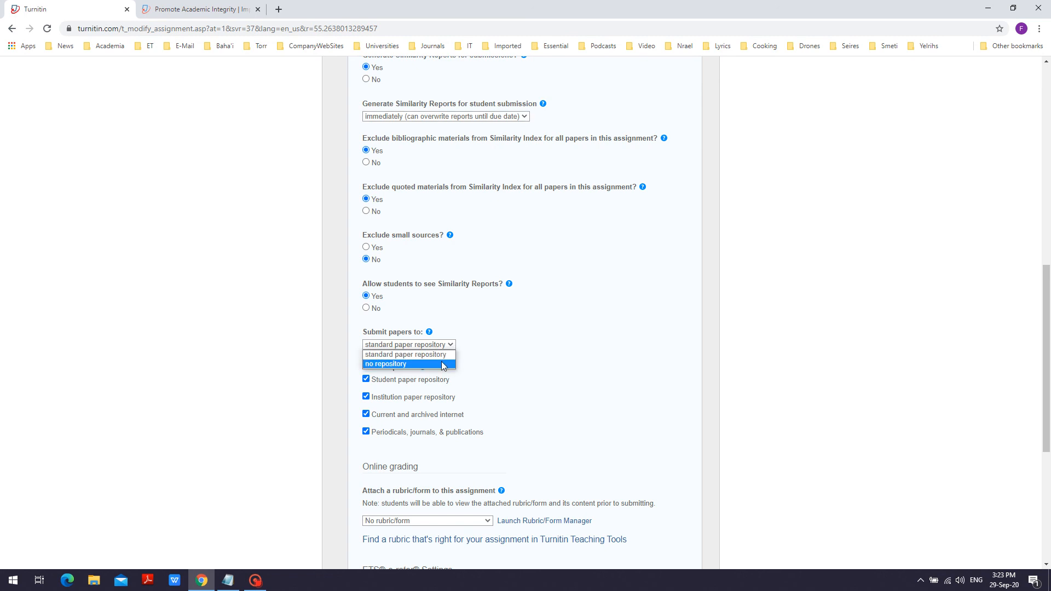
{"action": "left_click", "coordinate": [443, 364]}
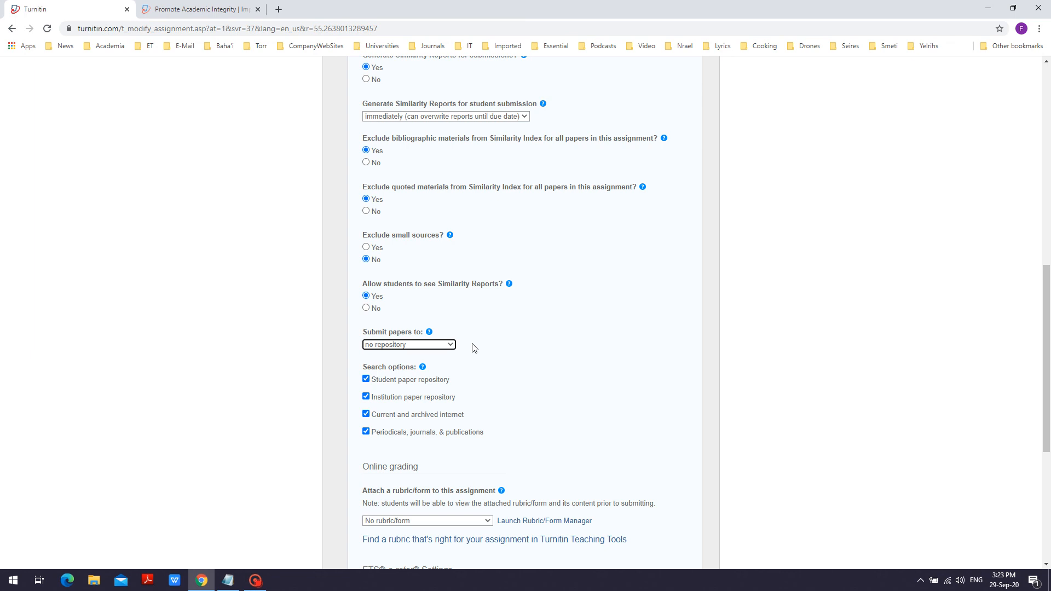
Step: Turn off saving these options as the defaults for future assignments
{"action": "scroll", "coordinate": [474, 347], "scroll_direction": "down", "scroll_amount": 1}
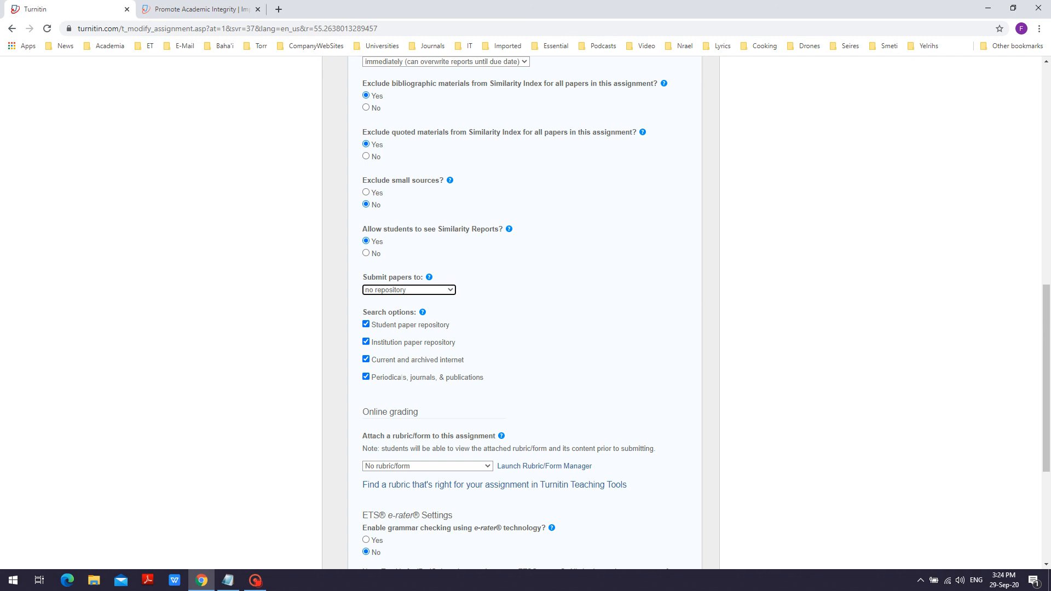
{"action": "scroll", "coordinate": [403, 377], "scroll_direction": "down", "scroll_amount": 2}
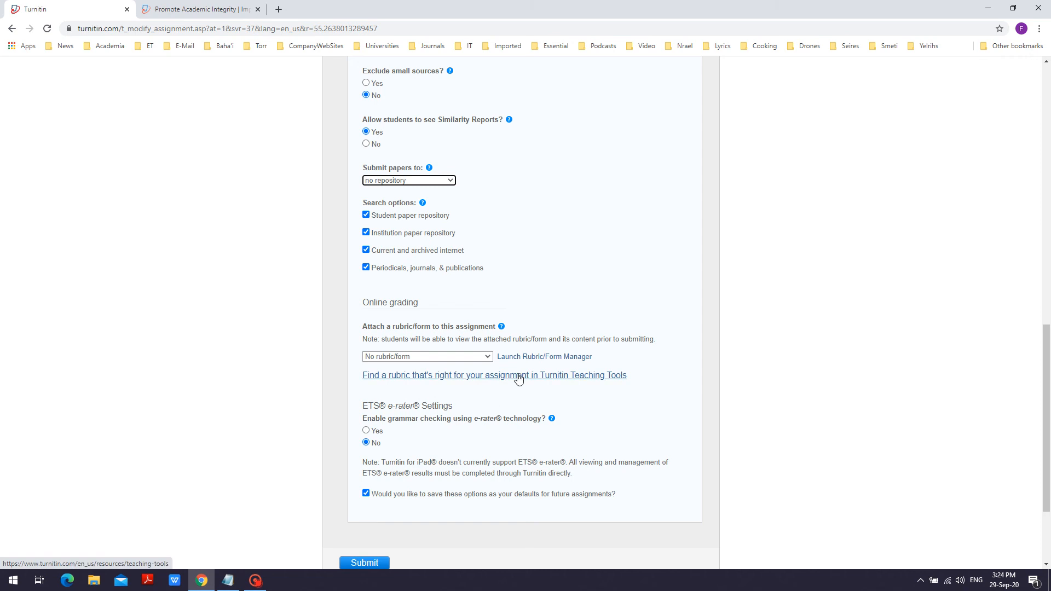
{"action": "scroll", "coordinate": [518, 378], "scroll_direction": "down", "scroll_amount": 1}
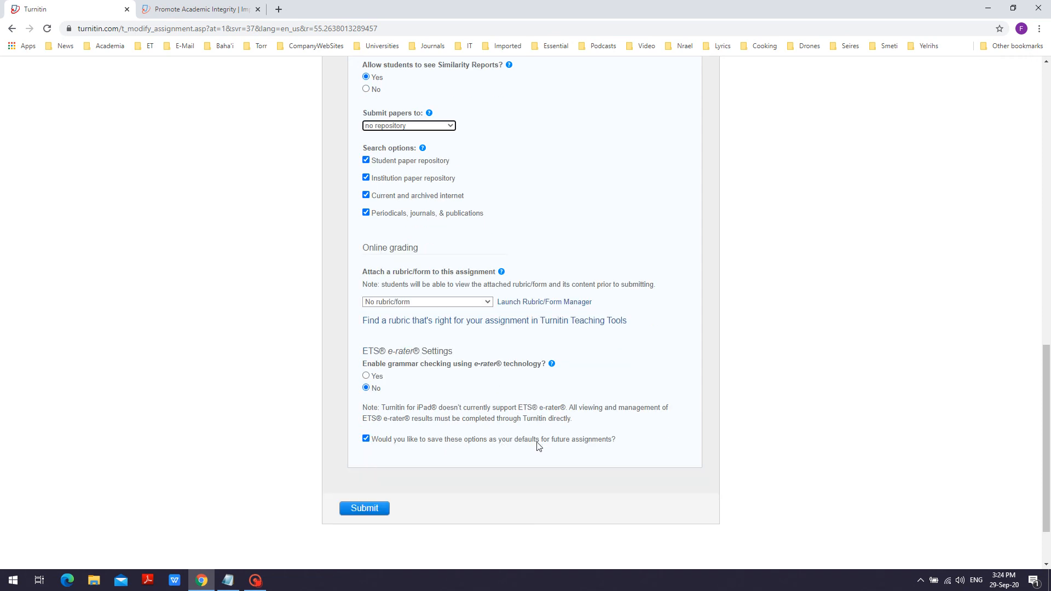
{"action": "left_click", "coordinate": [366, 439]}
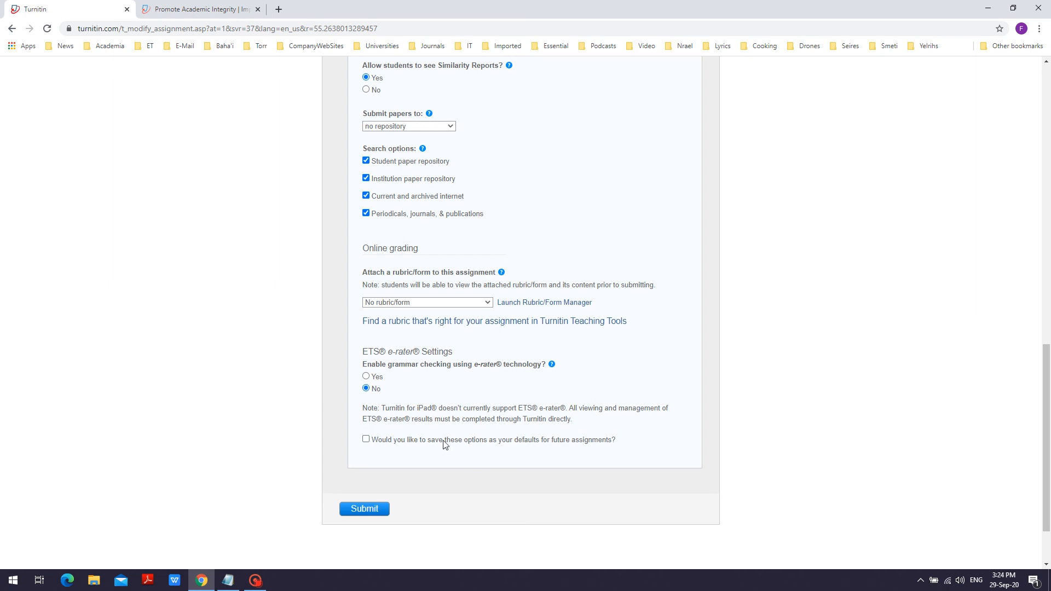
Step: Submit the new assignment and check the Temp class and Assignment 1 on the class homepage
{"action": "scroll", "coordinate": [443, 444], "scroll_direction": "up", "scroll_amount": 1}
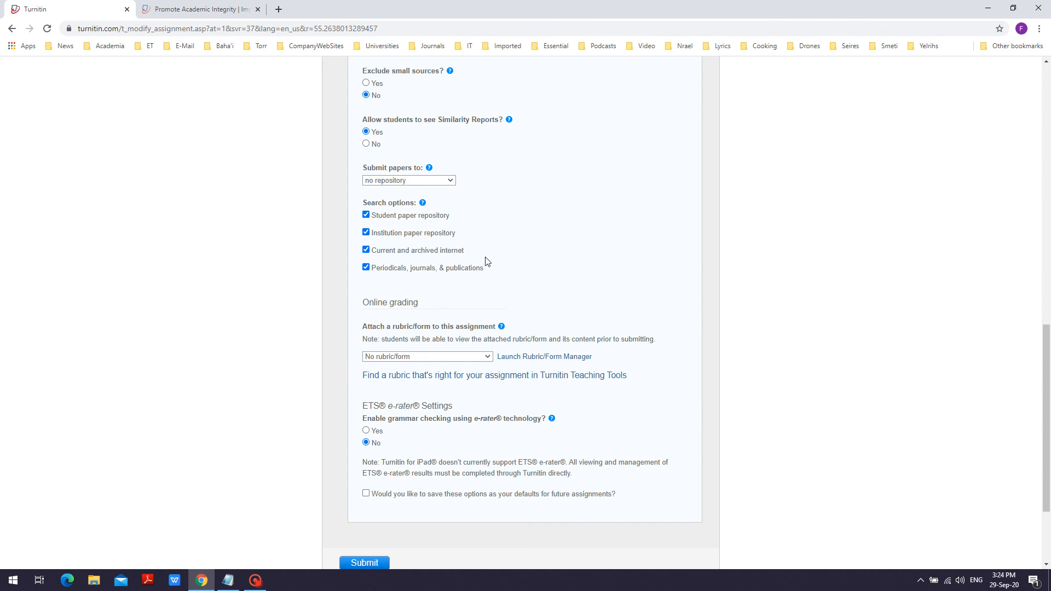
{"action": "scroll", "coordinate": [491, 271], "scroll_direction": "down", "scroll_amount": 2}
{"action": "scroll", "coordinate": [492, 272], "scroll_direction": "up", "scroll_amount": 2}
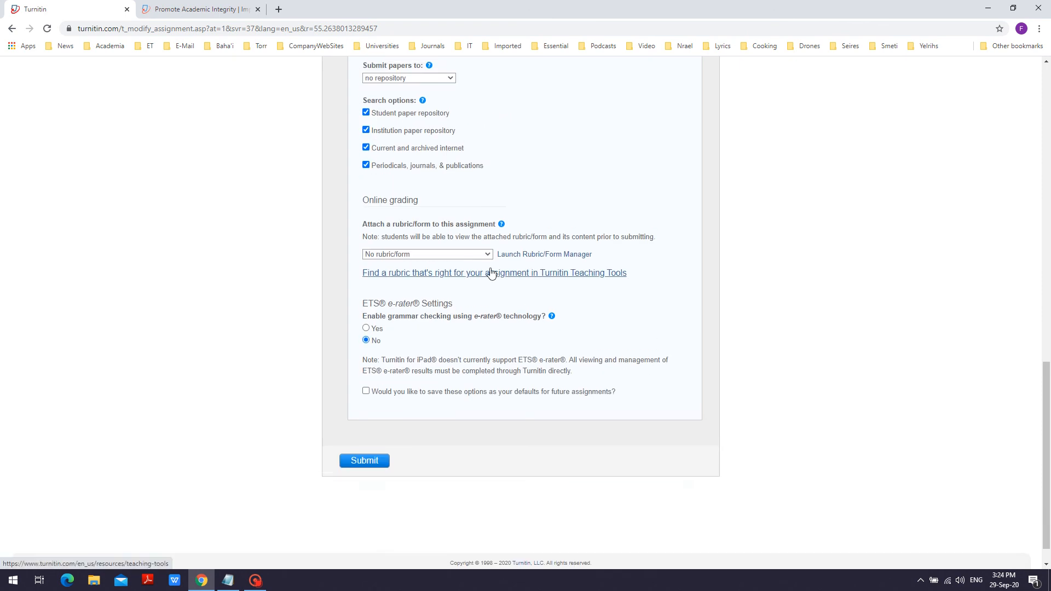
{"action": "scroll", "coordinate": [491, 272], "scroll_direction": "down", "scroll_amount": 2}
{"action": "scroll", "coordinate": [491, 272], "scroll_direction": "up", "scroll_amount": 4}
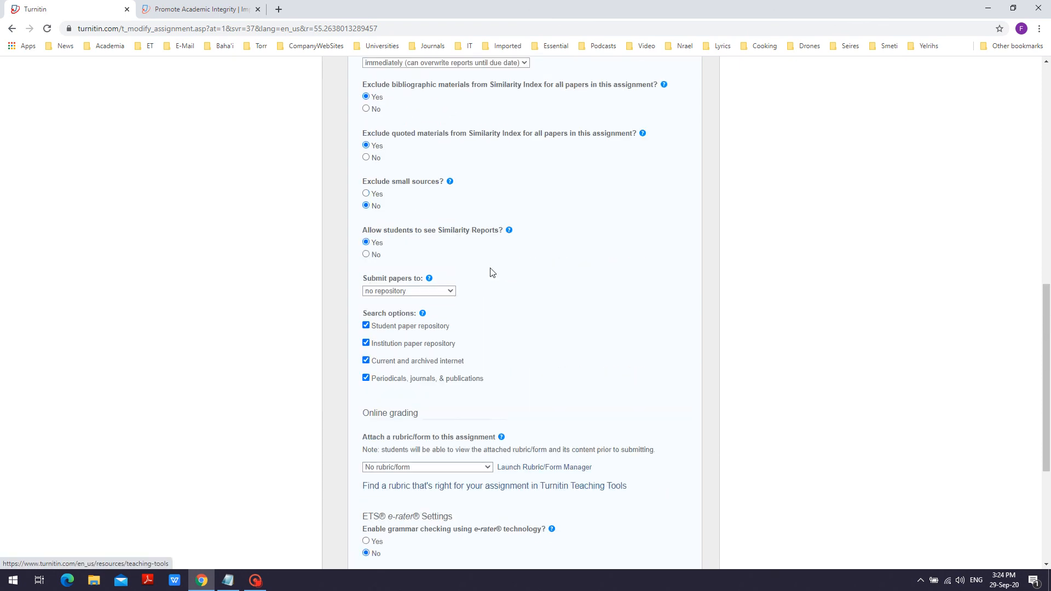
{"action": "scroll", "coordinate": [492, 272], "scroll_direction": "down", "scroll_amount": 3}
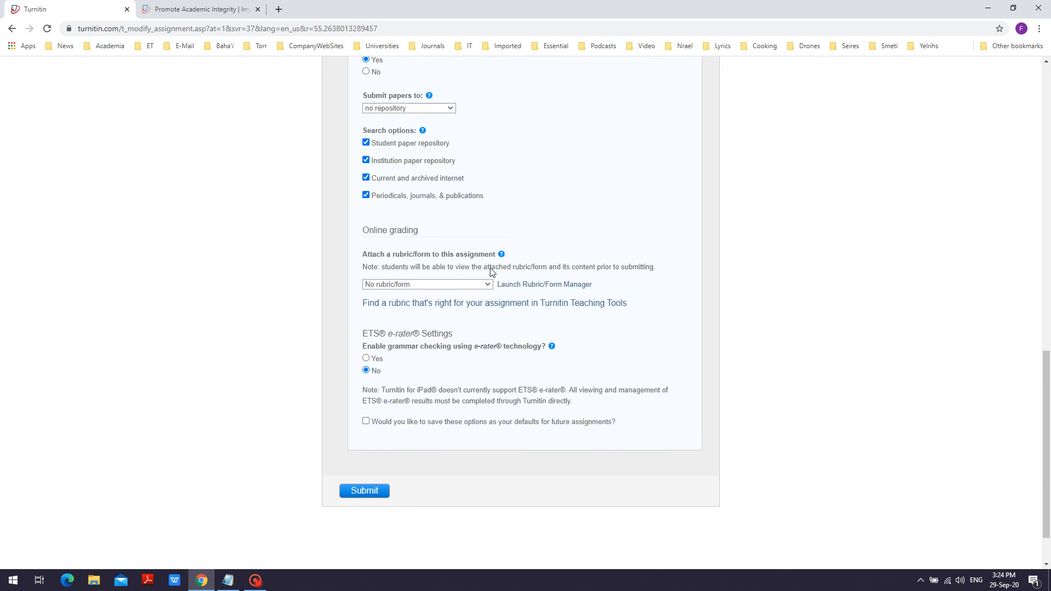
{"action": "left_click", "coordinate": [364, 489]}
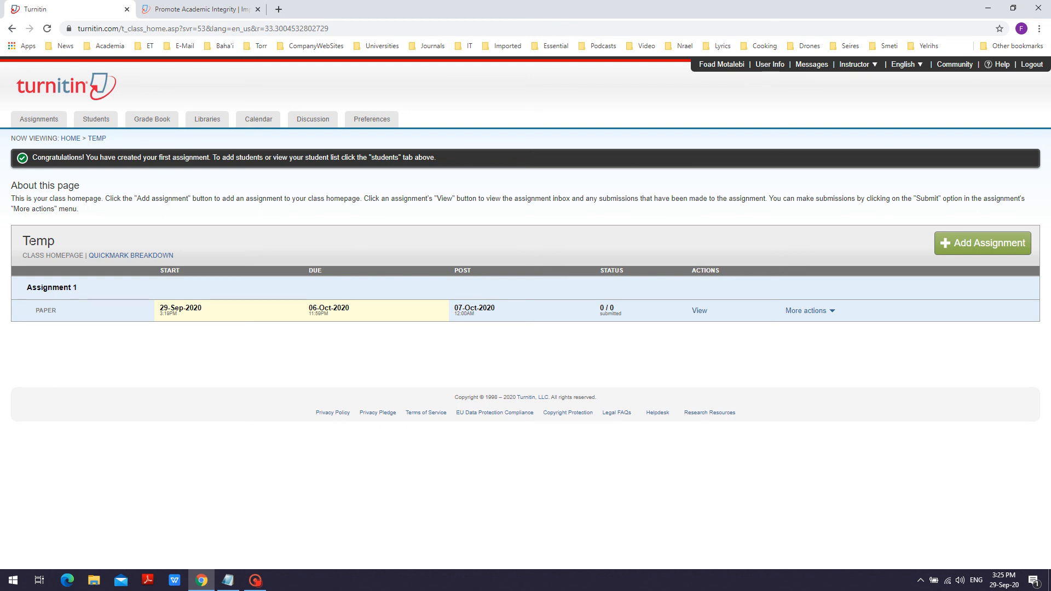
{"action": "left_click_drag", "start_coordinate": [23, 241], "coordinate": [57, 244]}
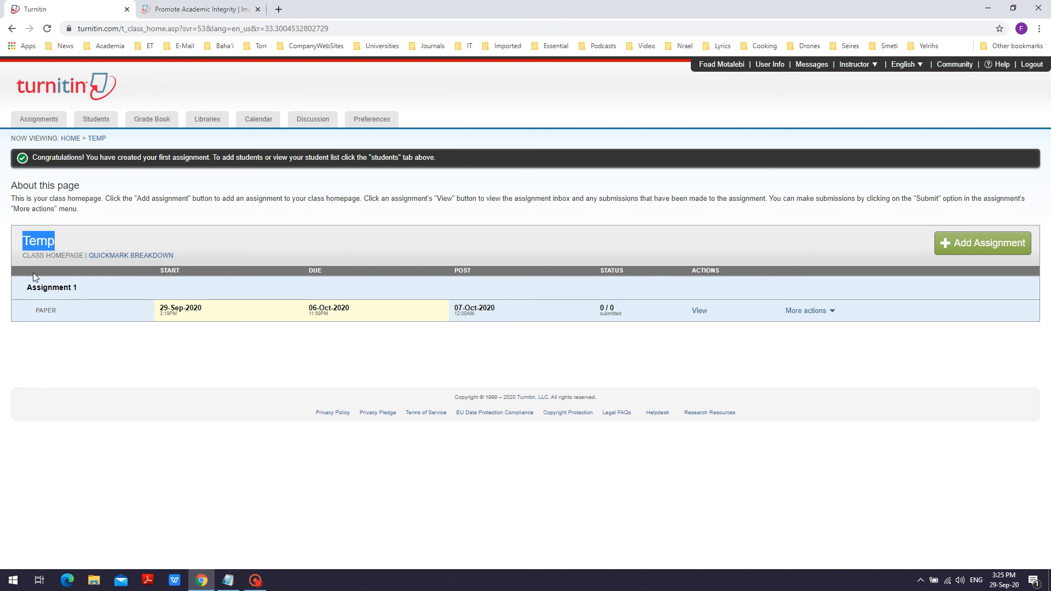
{"action": "left_click_drag", "start_coordinate": [26, 287], "coordinate": [77, 288]}
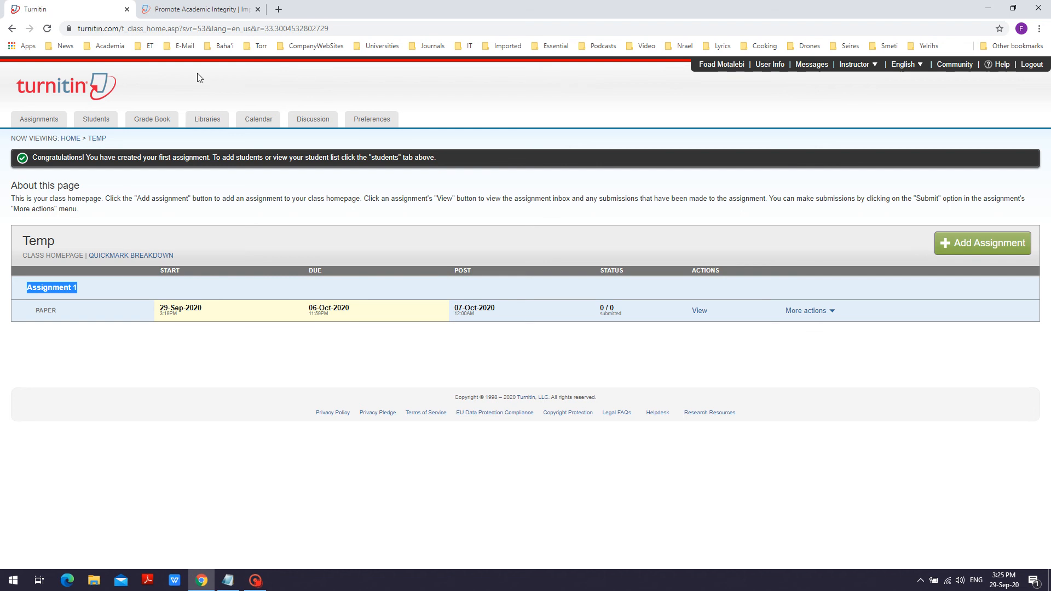
Step: From the other browser tab's Turnitin home page, go through login to new user creation and start a Student profile
{"action": "left_click", "coordinate": [214, 12]}
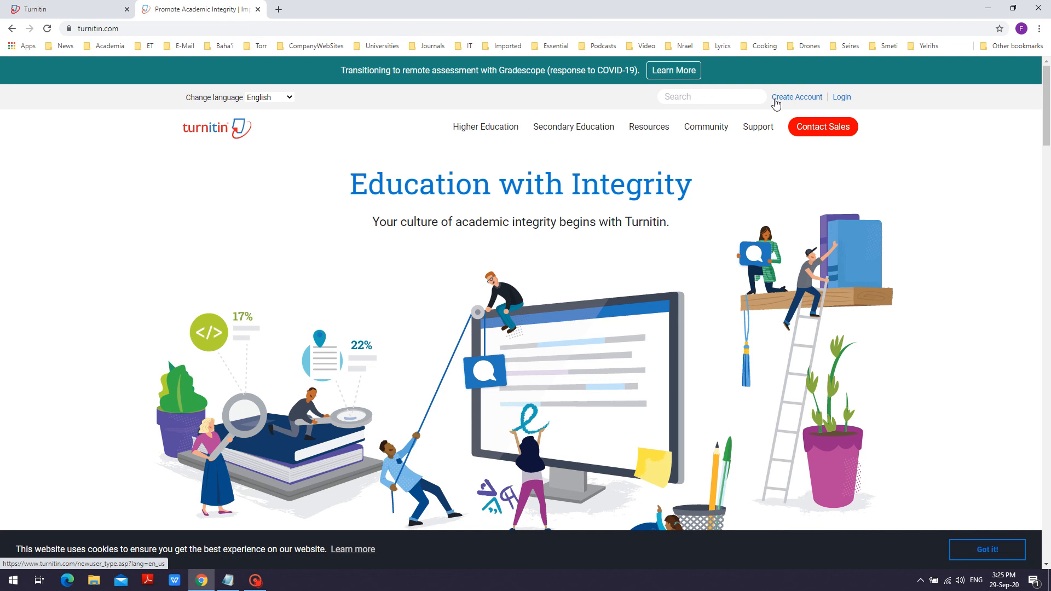
{"action": "left_click", "coordinate": [844, 99]}
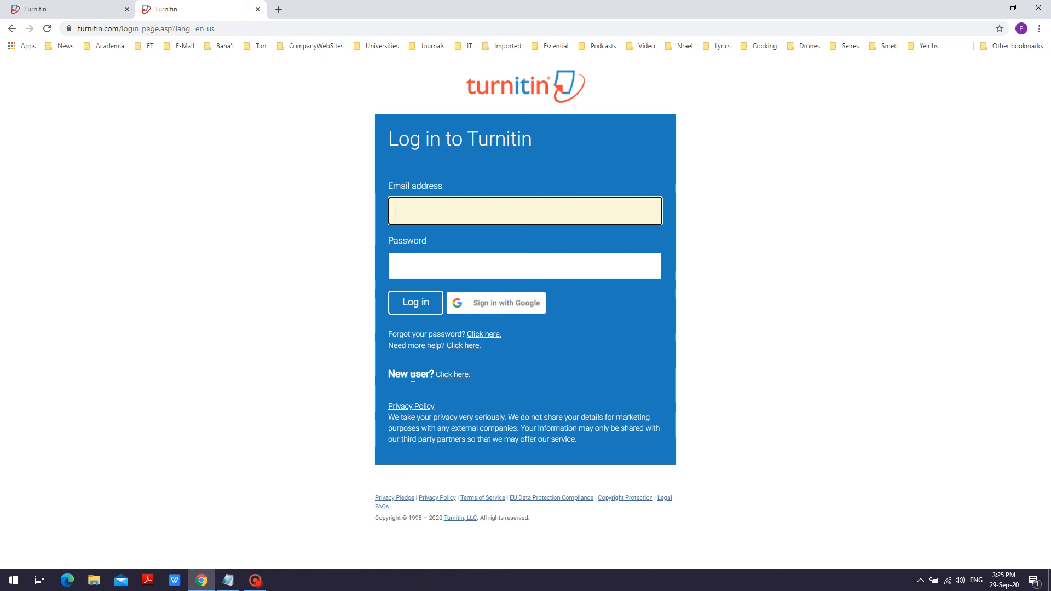
{"action": "left_click", "coordinate": [450, 376]}
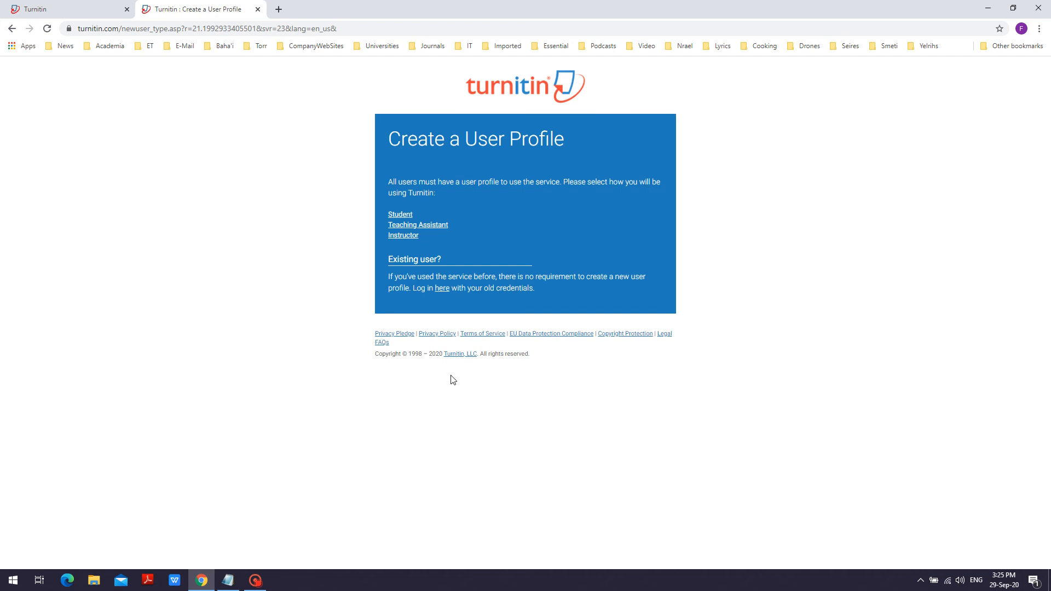
{"action": "left_click", "coordinate": [401, 215]}
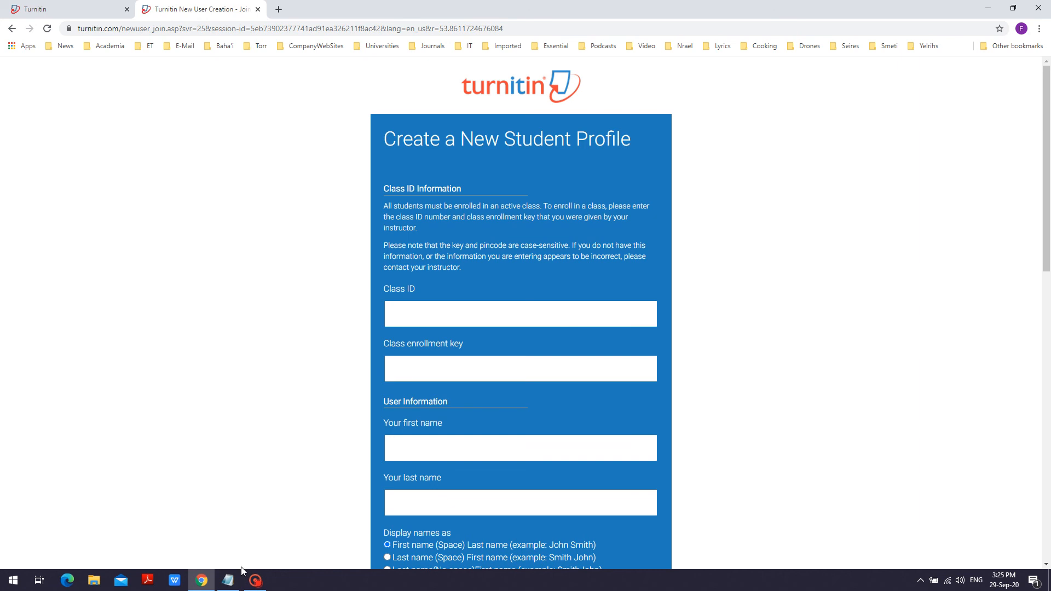
Step: Copy the class ID from Notepad and paste it into the Class ID field of the student profile form in the browser
{"action": "left_click", "coordinate": [228, 580]}
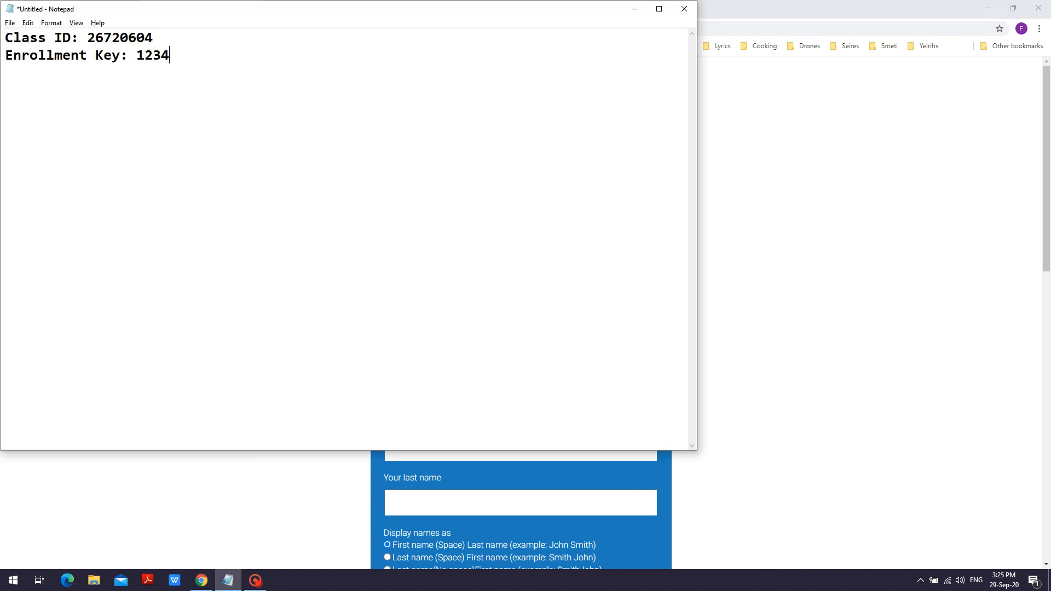
{"action": "left_click_drag", "start_coordinate": [87, 37], "coordinate": [153, 37]}
{"action": "key", "text": "ctrl+c"}
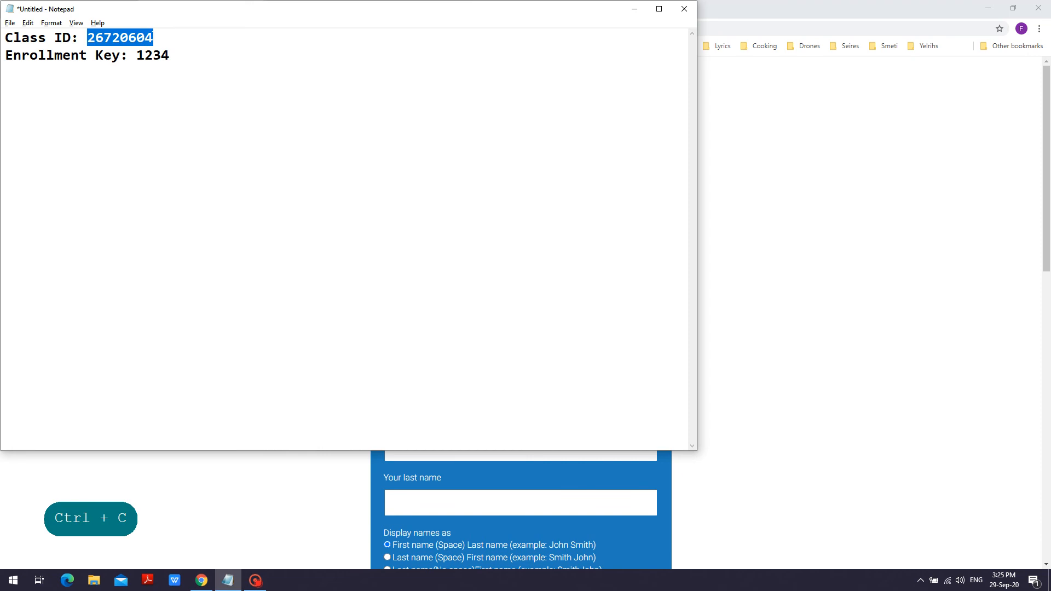
{"action": "key", "text": "alt+Tab"}
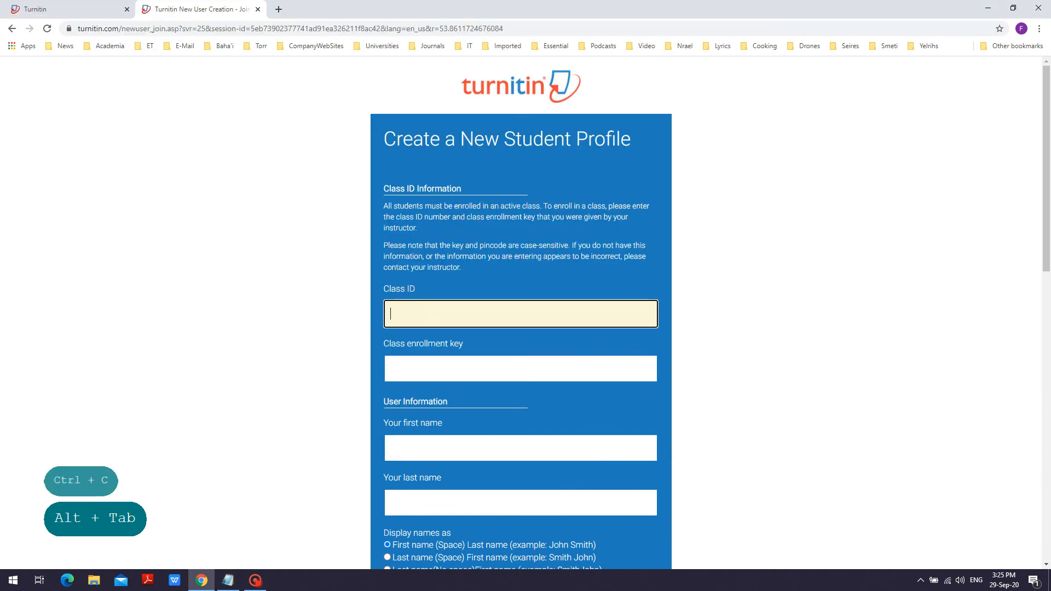
{"action": "key", "text": "ctrl+v"}
Step: Copy the enrollment key from Notepad and paste it into the Class enrollment key field of the student profile form in the browser
{"action": "key", "text": "alt+Tab"}
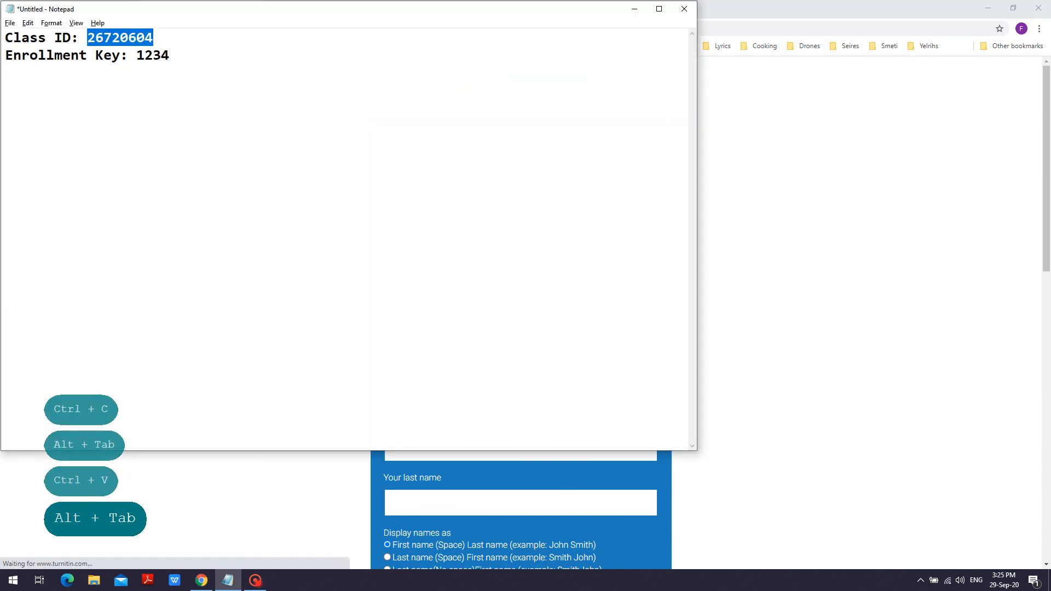
{"action": "left_click_drag", "start_coordinate": [136, 55], "coordinate": [169, 56]}
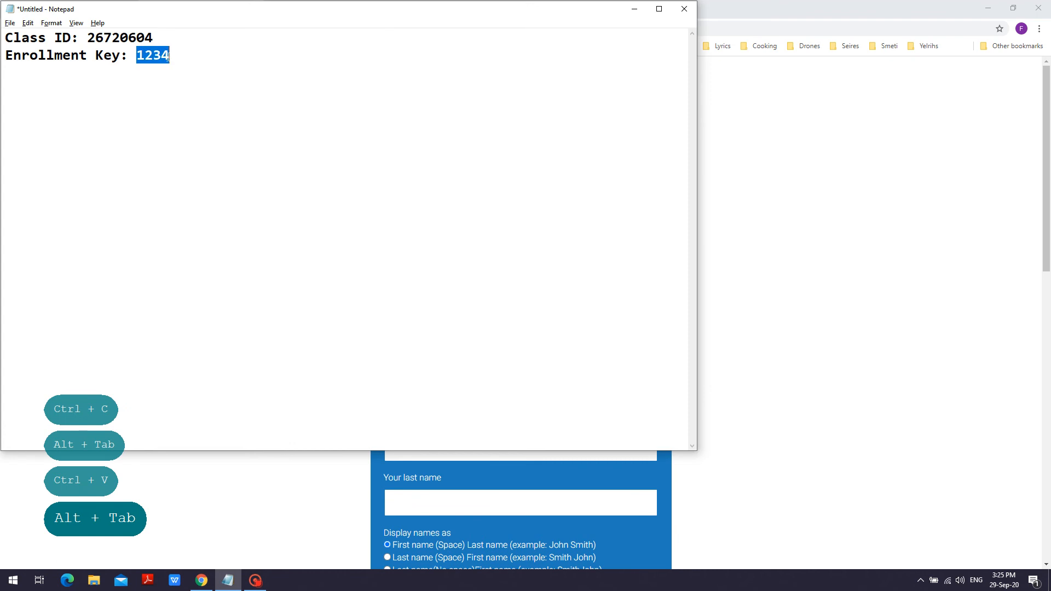
{"action": "key", "text": "ctrl+c"}
{"action": "key", "text": "alt+Tab"}
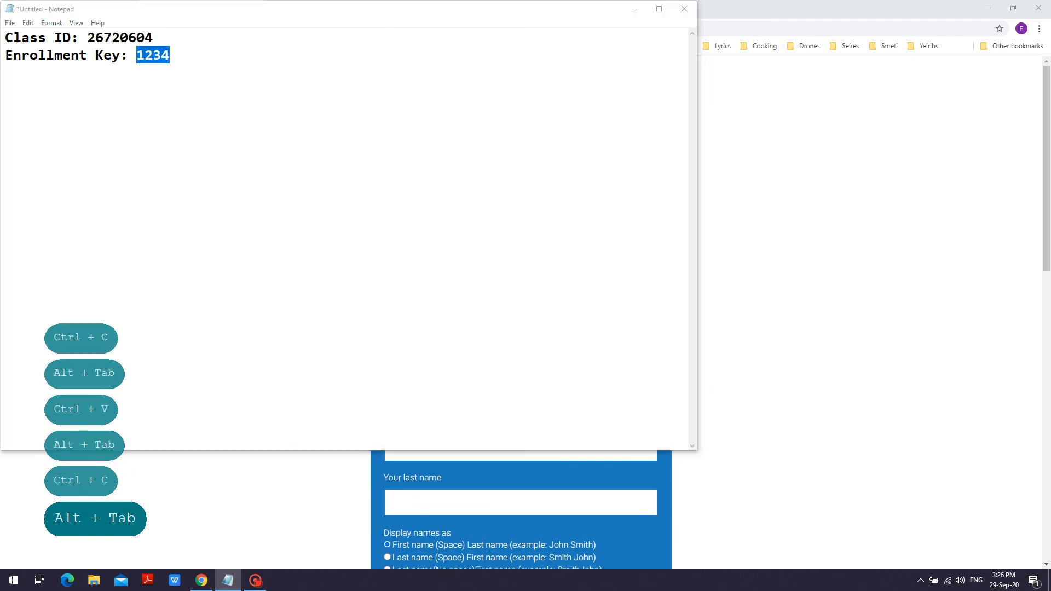
{"action": "key", "text": "Tab"}
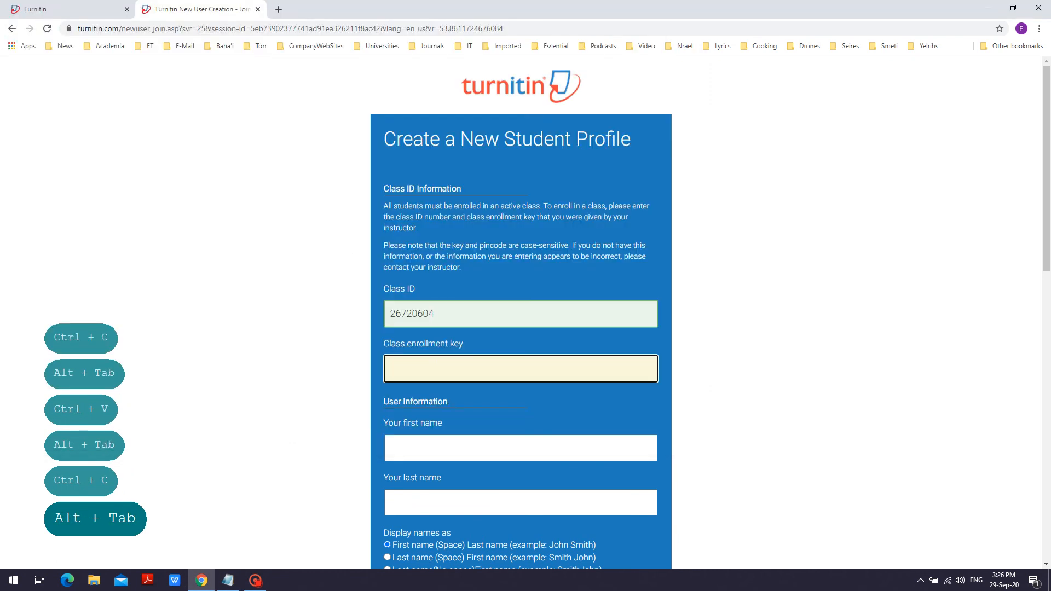
{"action": "key", "text": "ctrl+v"}
Step: Review the rest of the student profile form, from the user information and password fields to the user agreement and profile creation option
{"action": "scroll", "coordinate": [484, 344], "scroll_direction": "down", "scroll_amount": 2}
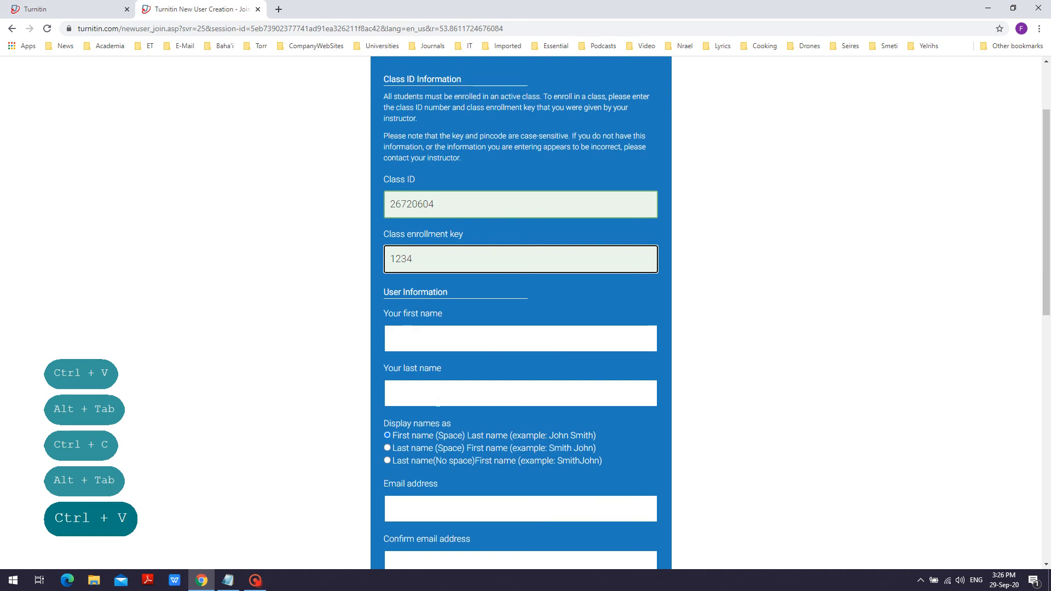
{"action": "scroll", "coordinate": [438, 402], "scroll_direction": "down", "scroll_amount": 2}
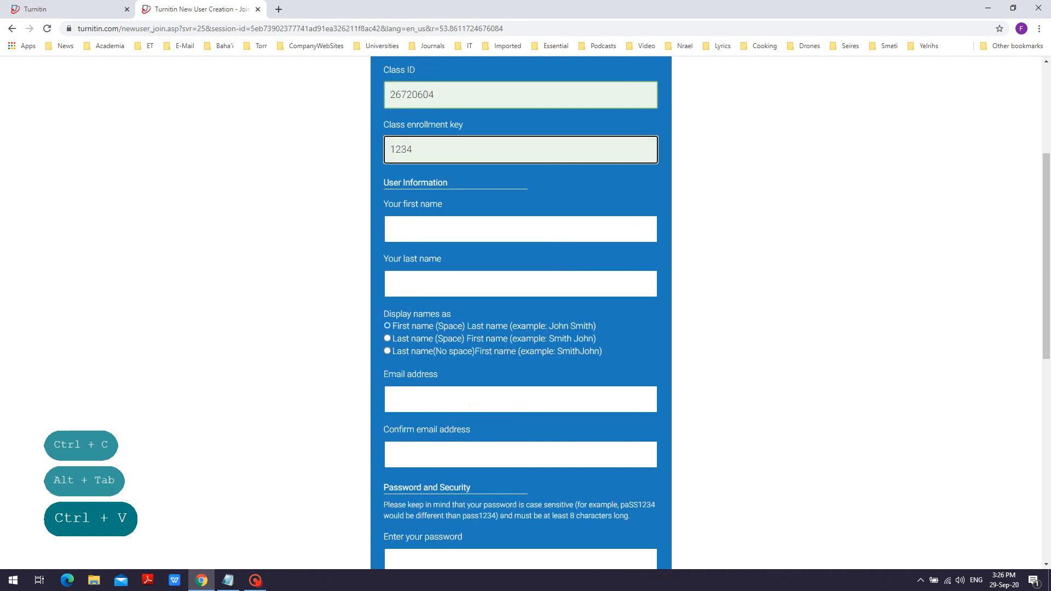
{"action": "scroll", "coordinate": [474, 457], "scroll_direction": "down", "scroll_amount": 2}
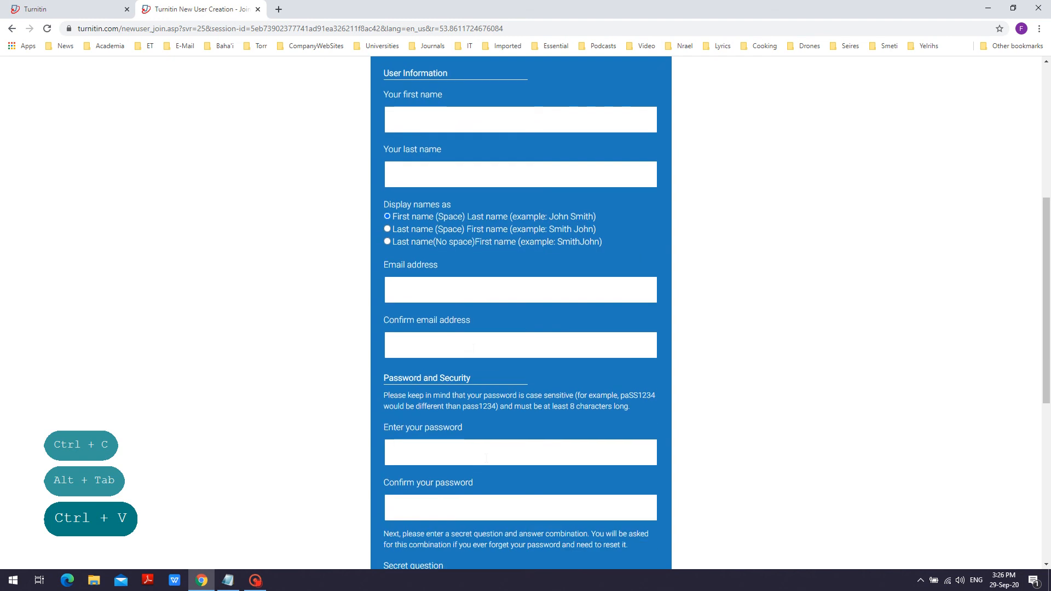
{"action": "scroll", "coordinate": [481, 490], "scroll_direction": "down", "scroll_amount": 3}
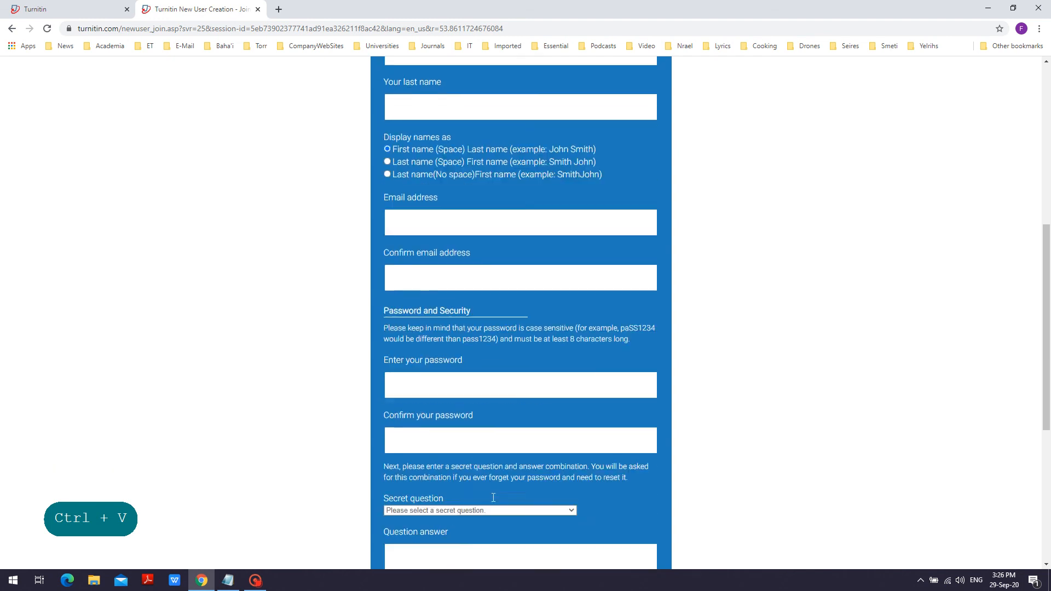
{"action": "scroll", "coordinate": [522, 424], "scroll_direction": "up", "scroll_amount": 4}
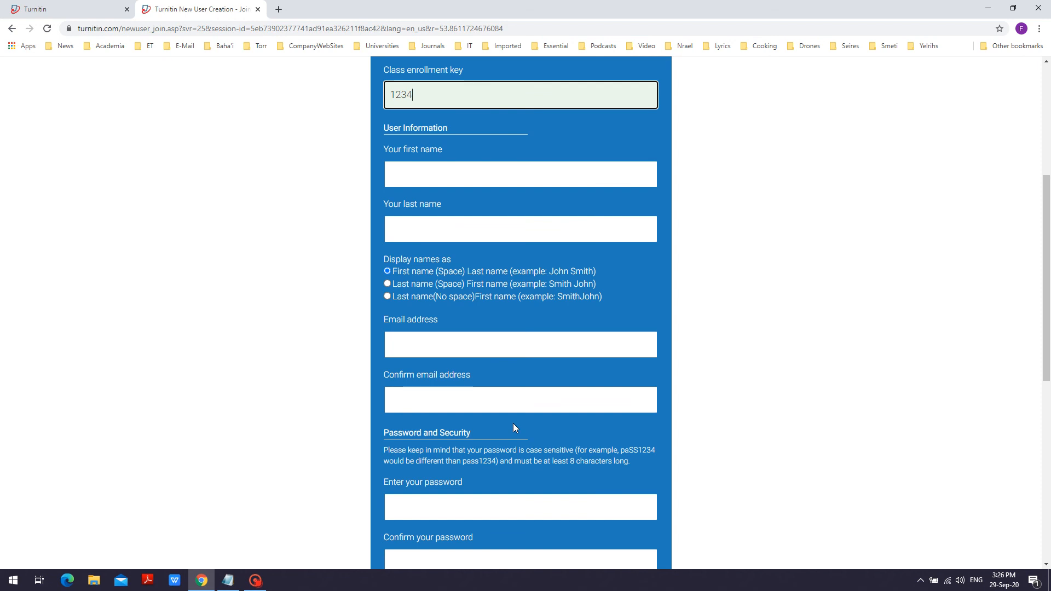
{"action": "scroll", "coordinate": [513, 427], "scroll_direction": "up", "scroll_amount": 2}
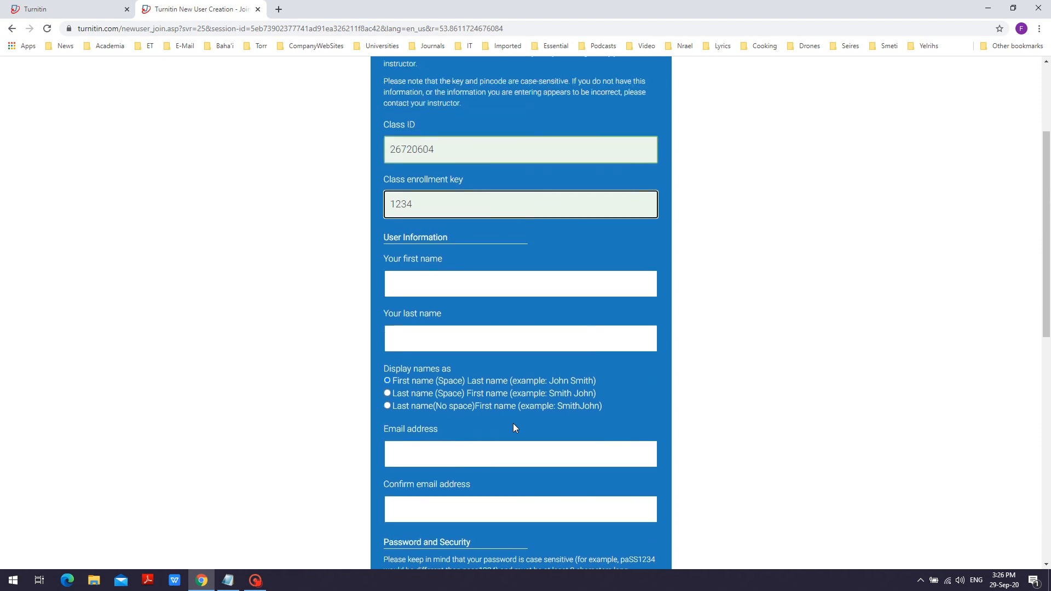
{"action": "scroll", "coordinate": [513, 427], "scroll_direction": "down", "scroll_amount": 9}
{"action": "scroll", "coordinate": [513, 428], "scroll_direction": "down", "scroll_amount": 1}
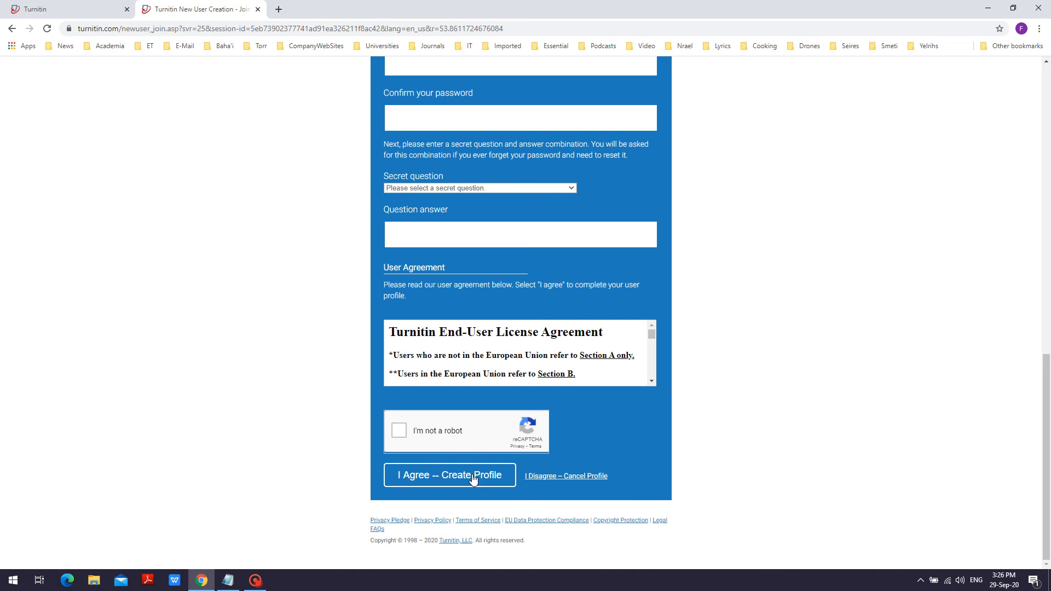
{"action": "scroll", "coordinate": [473, 479], "scroll_direction": "up", "scroll_amount": 5}
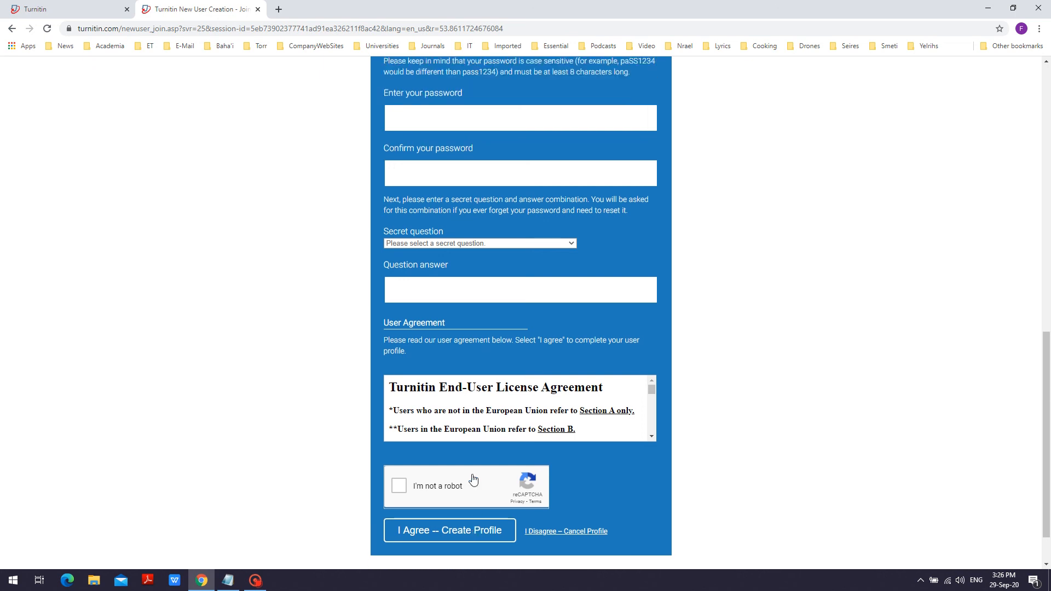
{"action": "scroll", "coordinate": [473, 479], "scroll_direction": "up", "scroll_amount": 2}
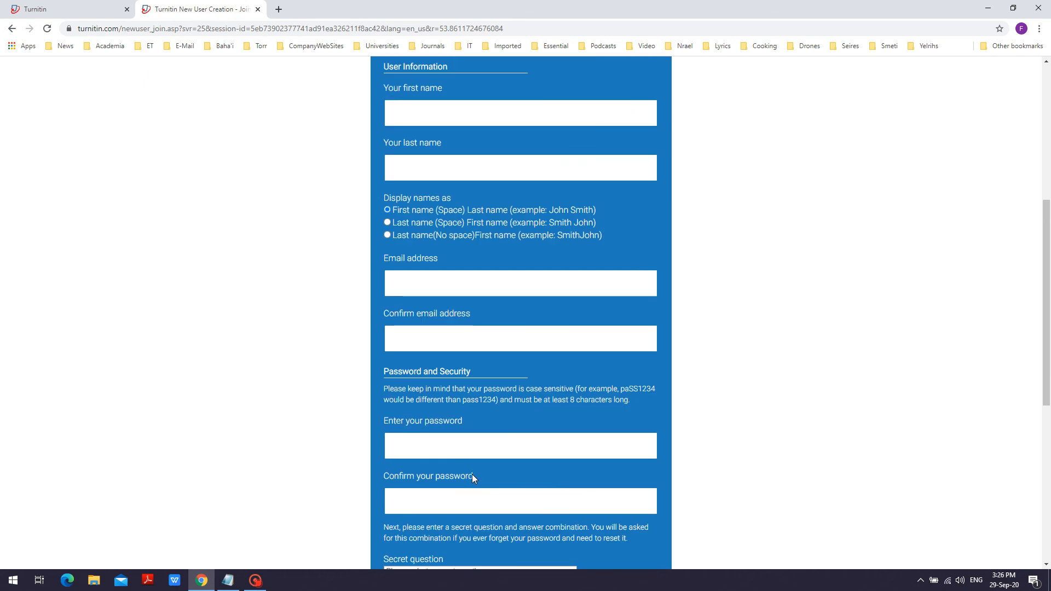
{"action": "scroll", "coordinate": [473, 475], "scroll_direction": "up", "scroll_amount": 6}
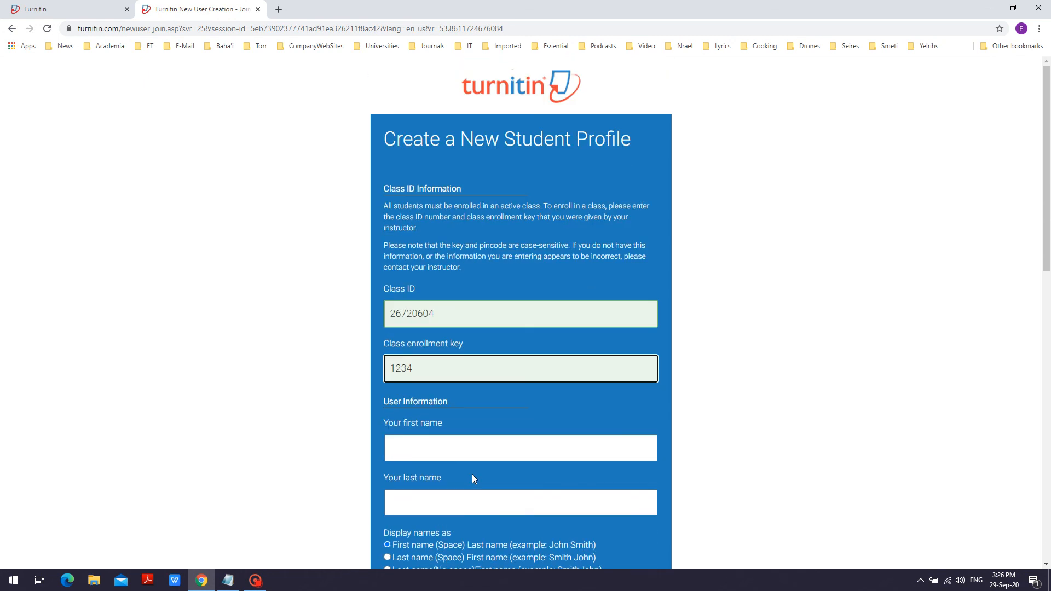